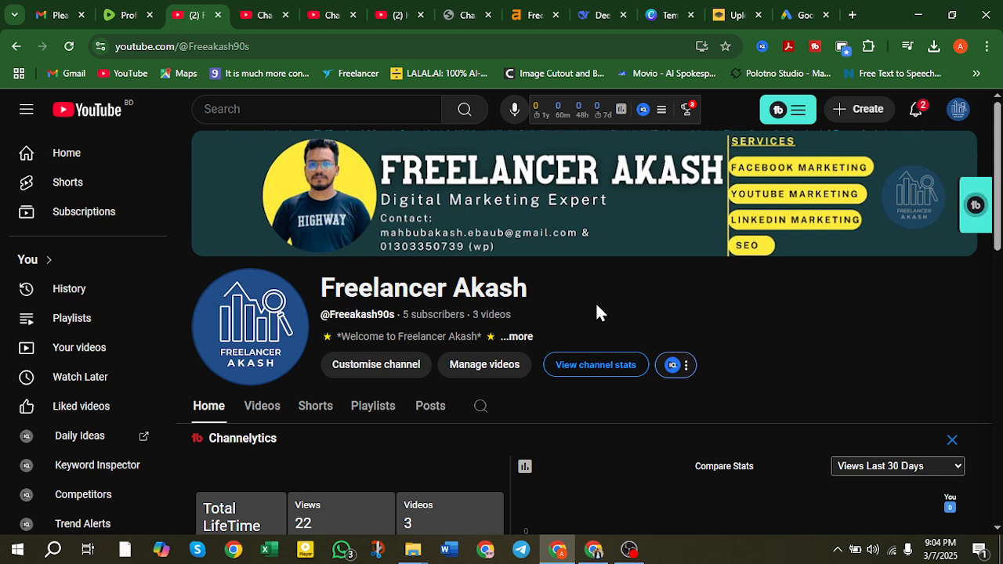
Scroll the channel home page down to the Videos shelf showing 'BIG Mistakes Happen When You Ignore This'.
scroll(533, 286, "down", 2)
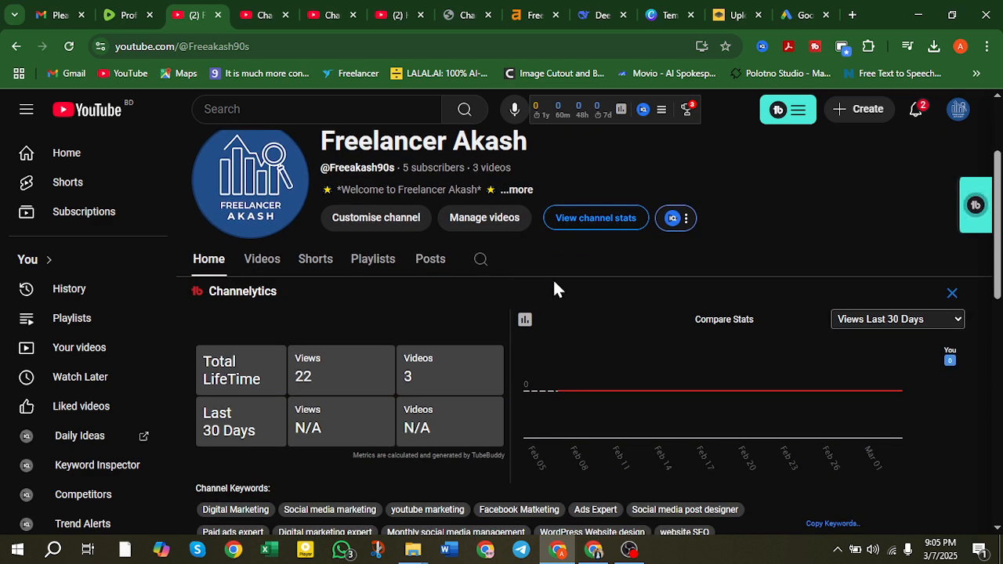
scroll(519, 298, "down", 8)
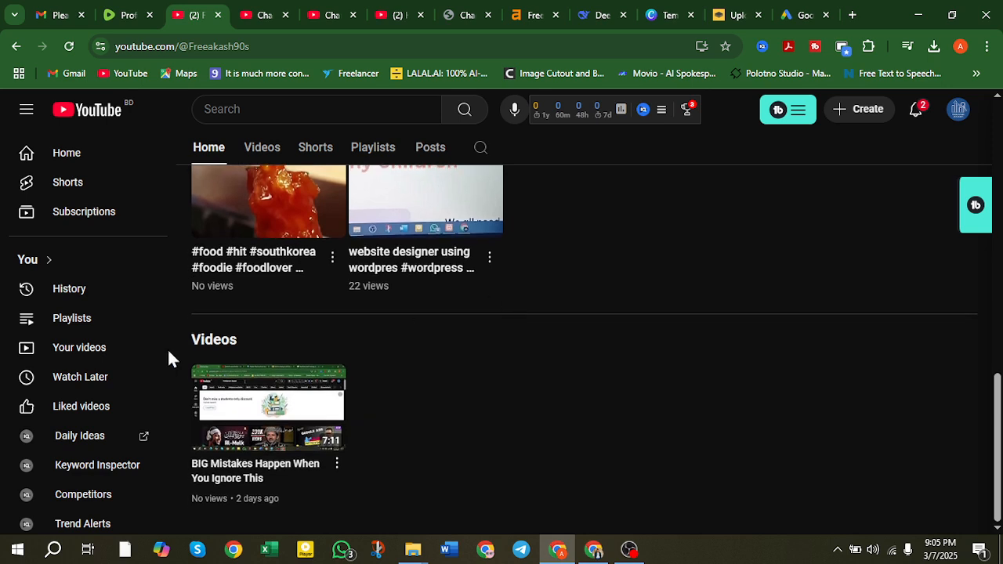
mouse_move(328, 413)
scroll(423, 472, "up", 10)
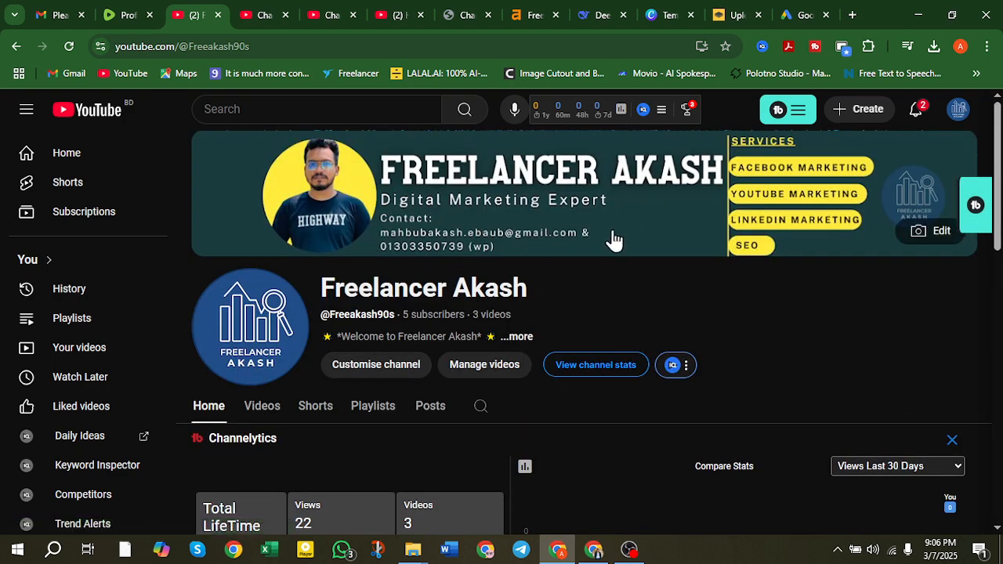
left_click_drag(322, 287, 572, 285)
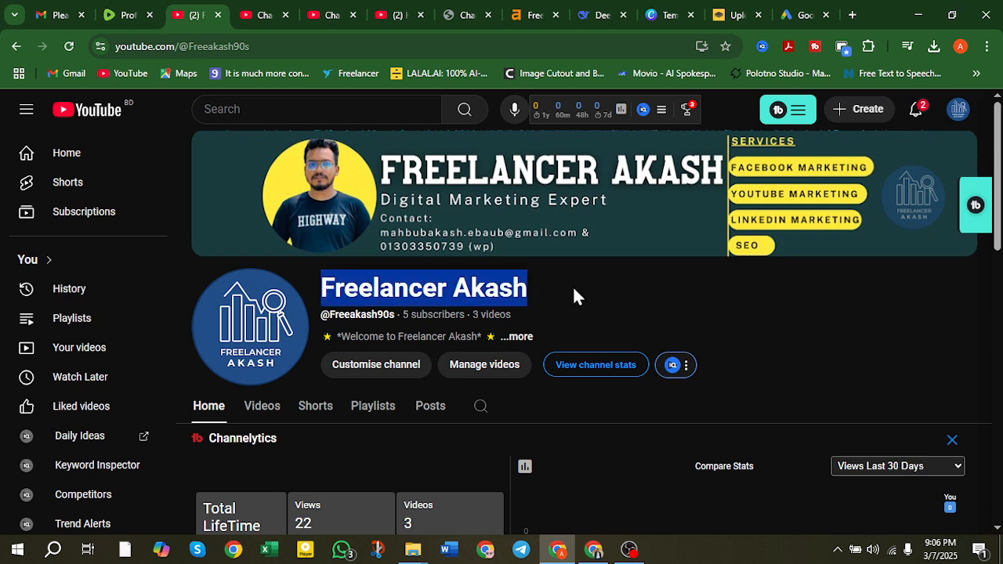
left_click(735, 288)
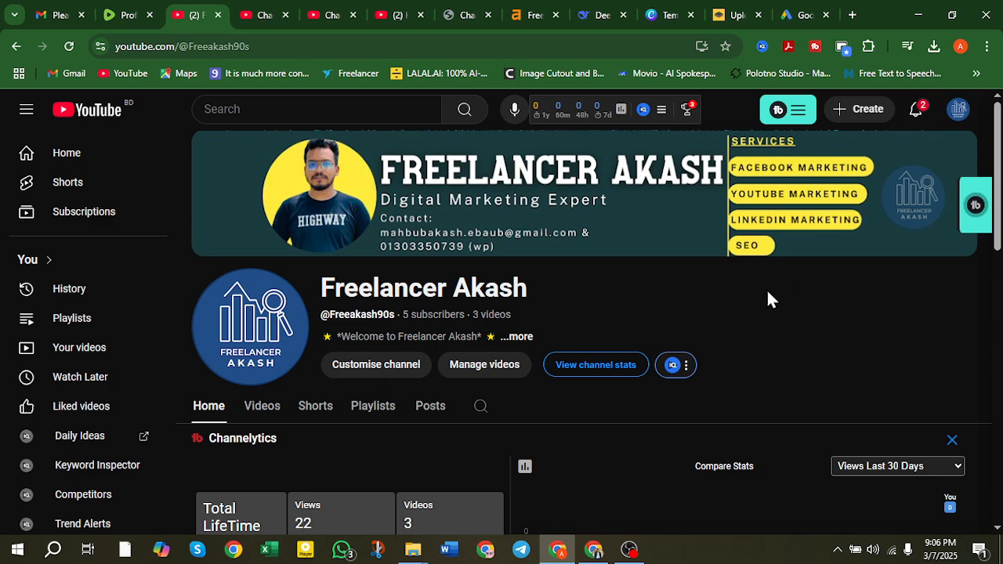
scroll(761, 298, "down", 10)
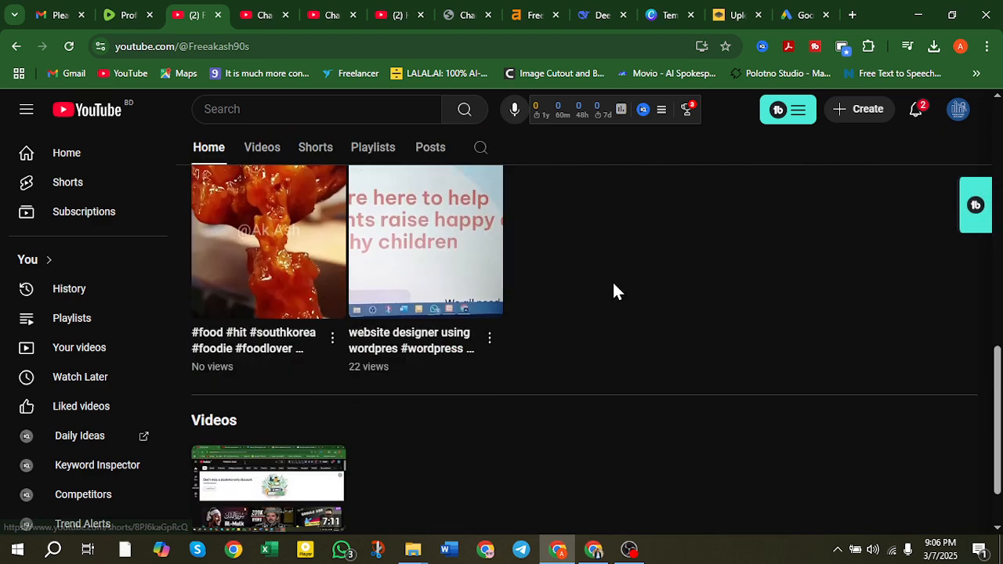
scroll(325, 357, "down", 1)
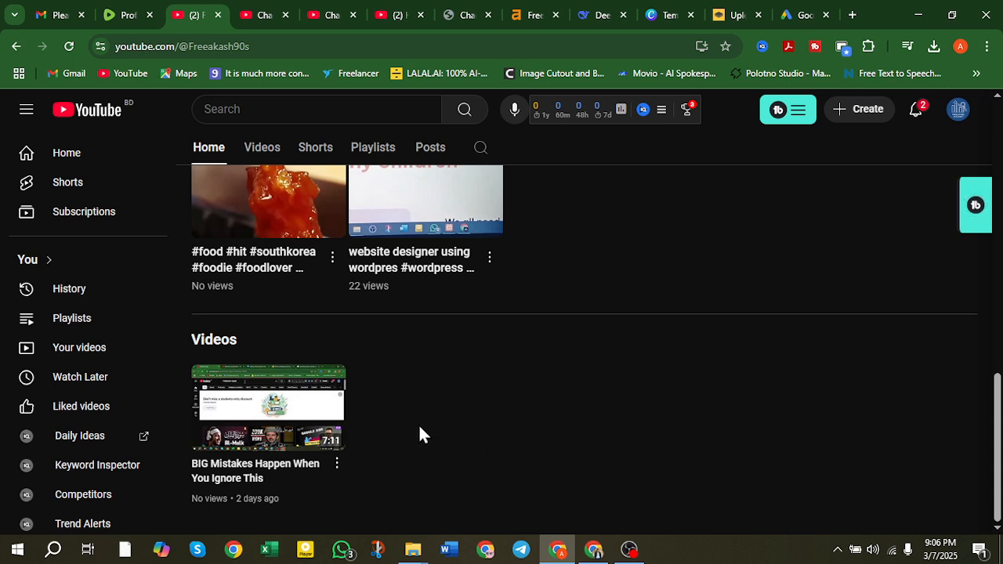
Go from the YouTube account menu to the Studio tab and dismiss its open settings window.
mouse_move(231, 408)
left_click(960, 113)
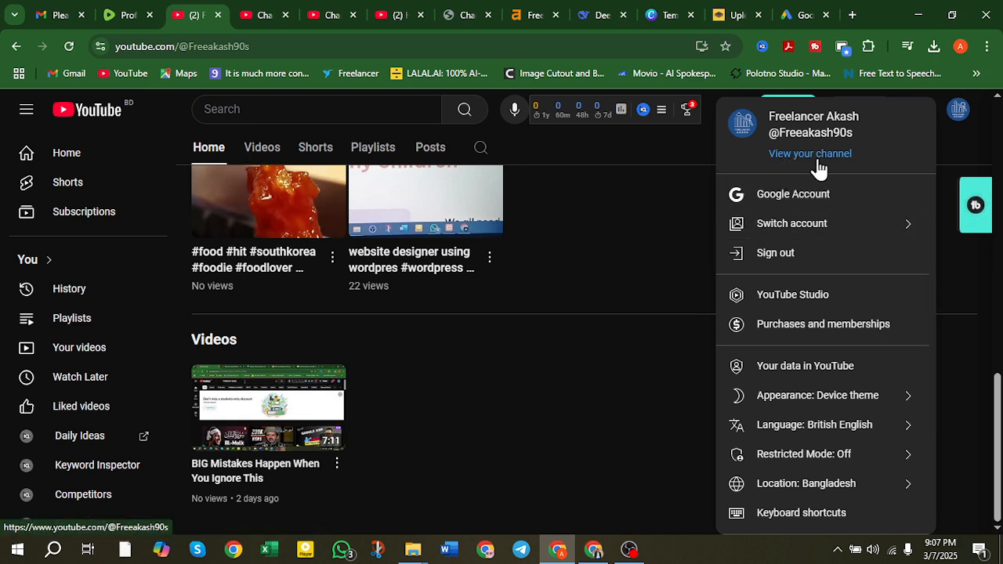
left_click(269, 11)
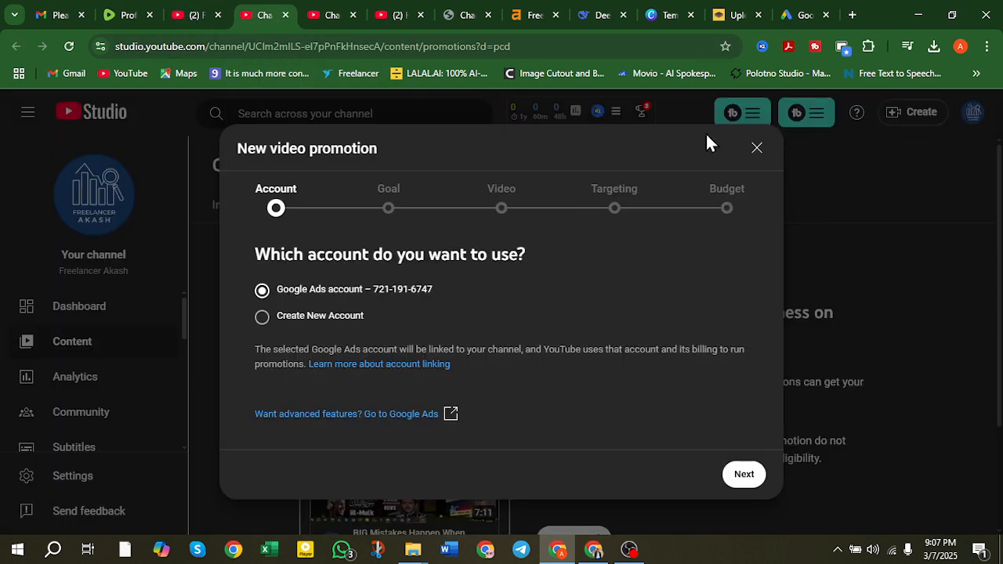
left_click(323, 16)
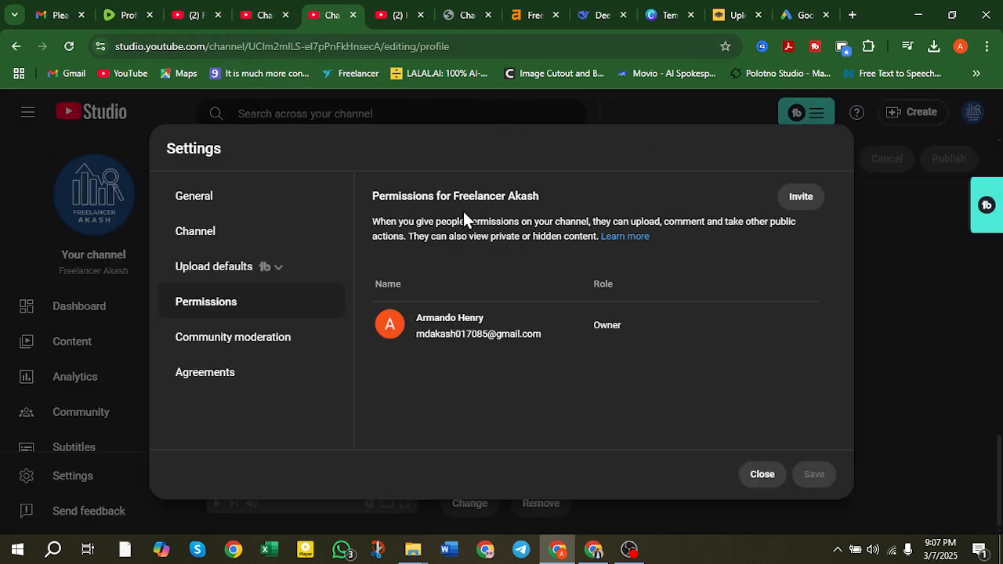
left_click(754, 479)
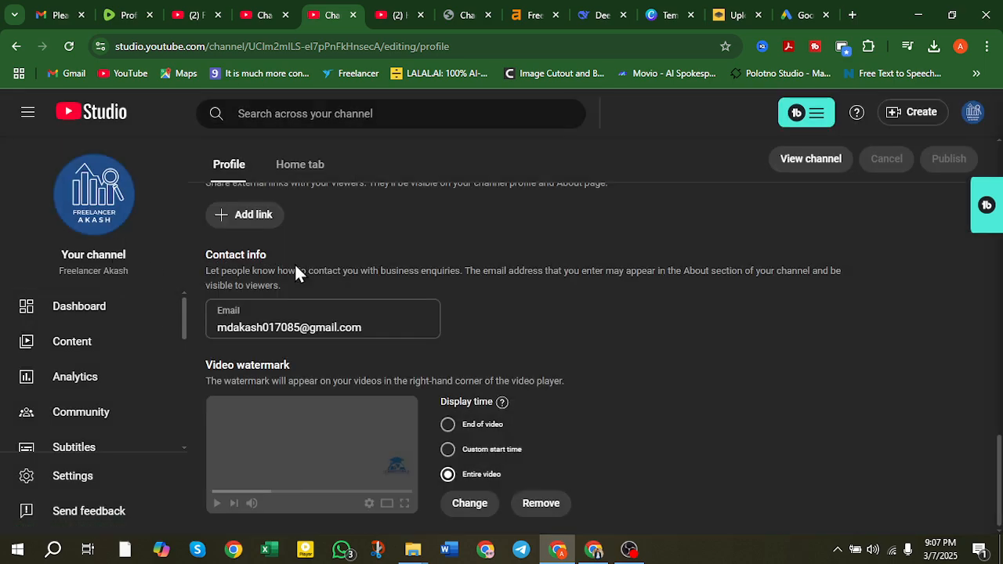
Open channel Settings from the Studio sidebar, showing the General page with USD – US Dollar currency.
scroll(294, 265, "up", 6)
scroll(295, 264, "down", 5)
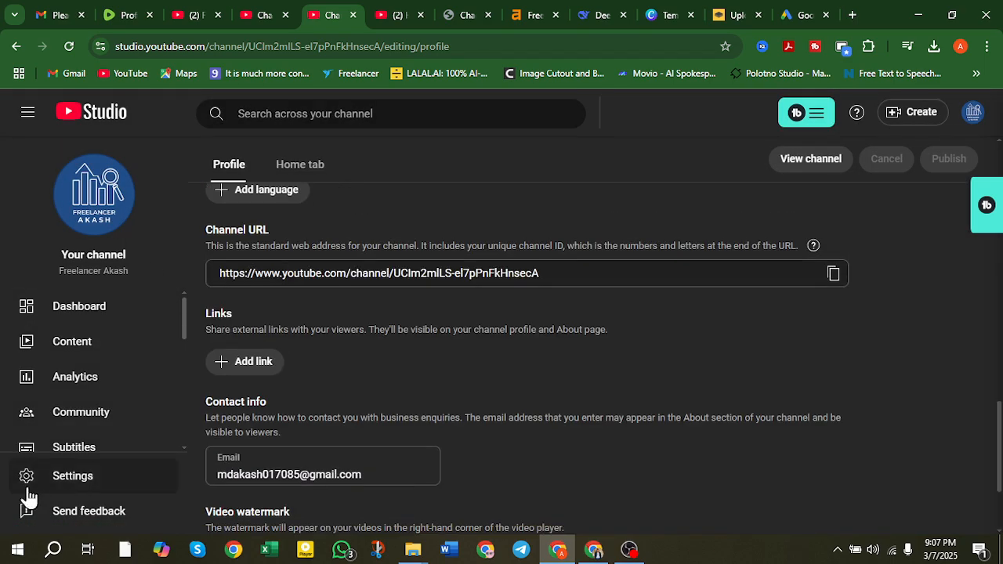
left_click(101, 477)
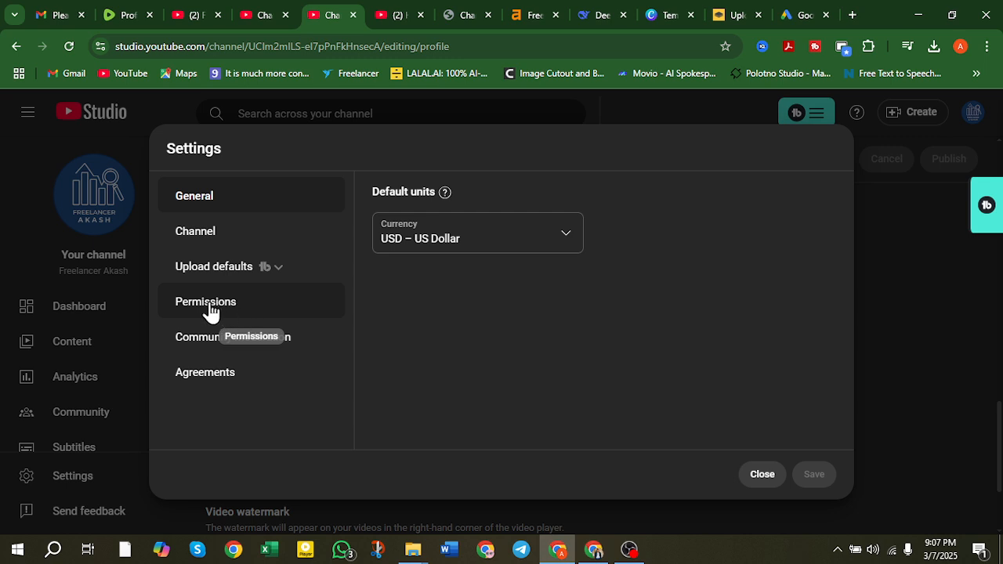
On the Permissions page, start an invite and enter the invitee's e-mail address.
left_click(220, 312)
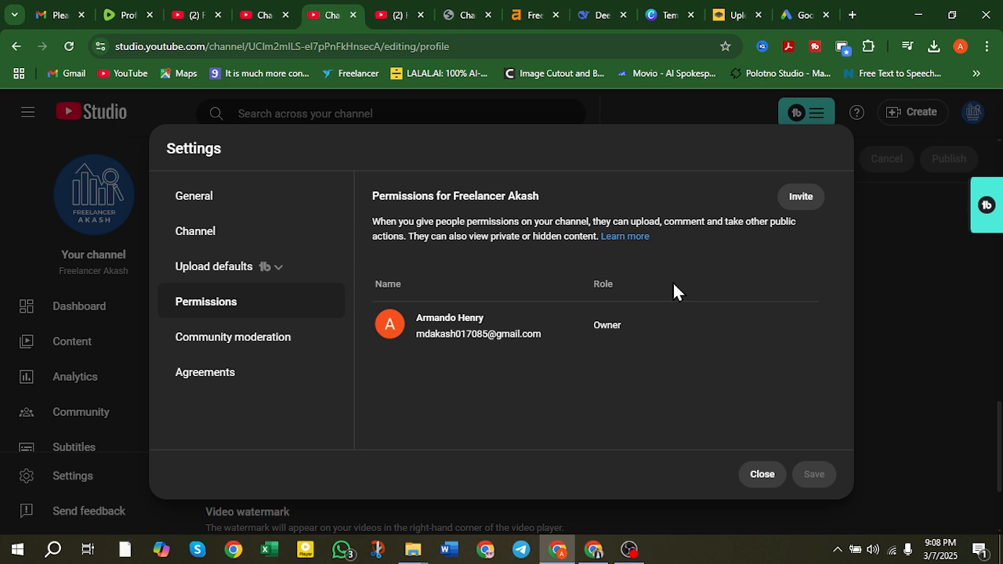
left_click(807, 201)
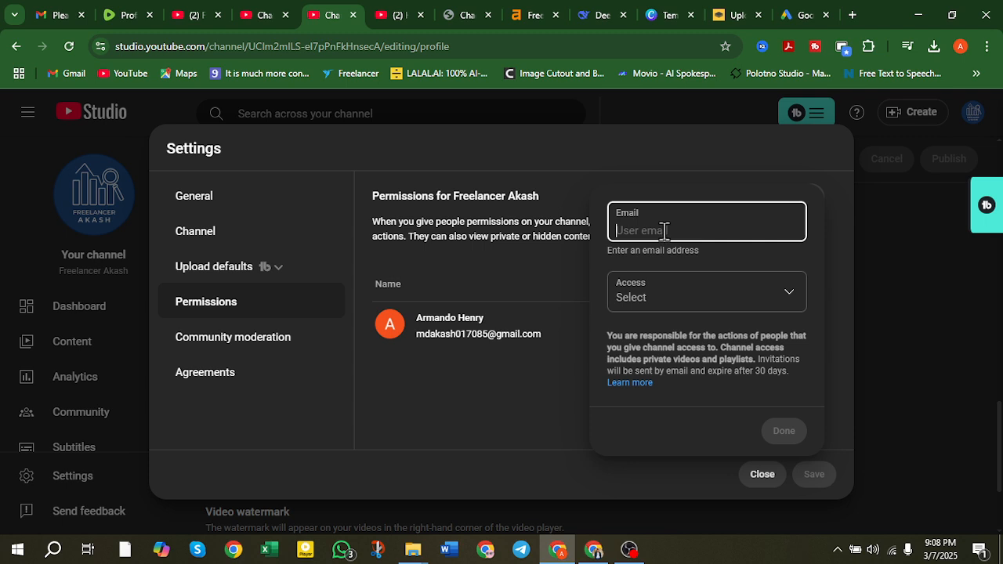
type("k")
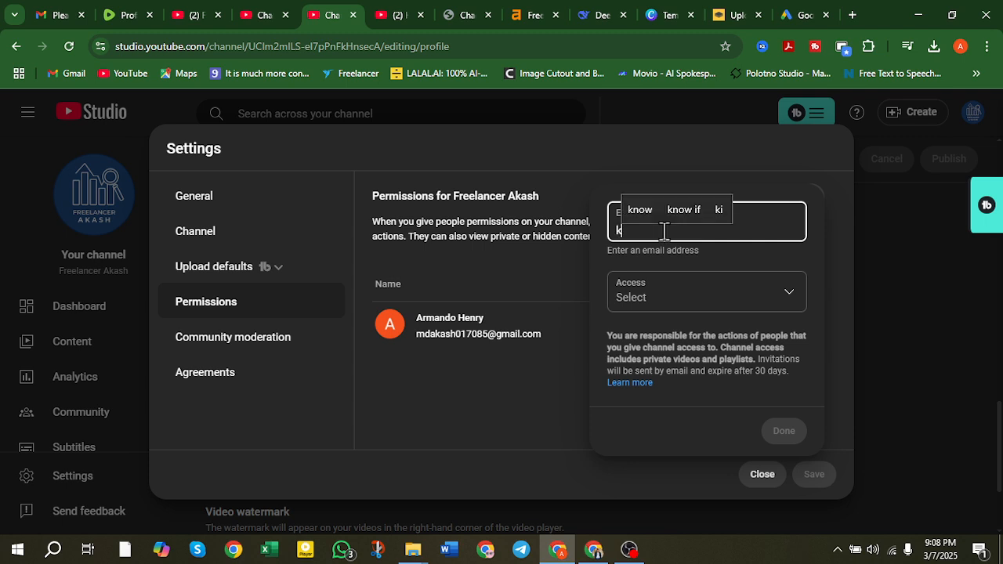
key("BackSpace")
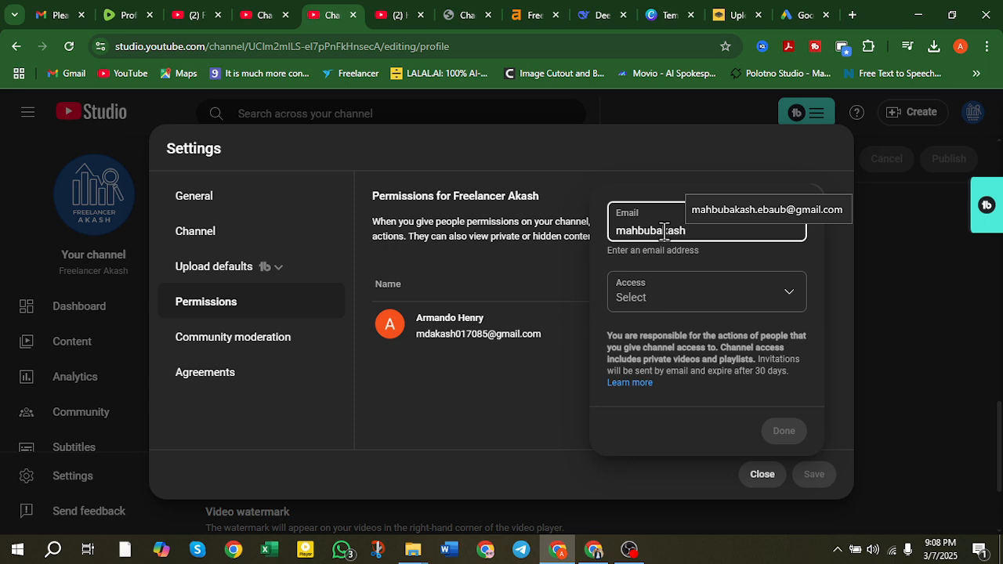
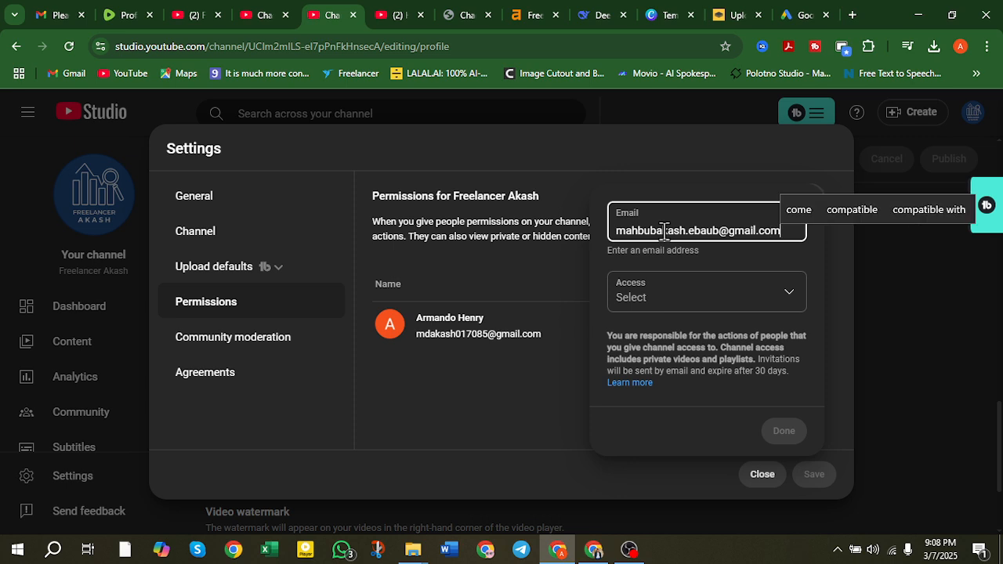
triple_click(664, 230)
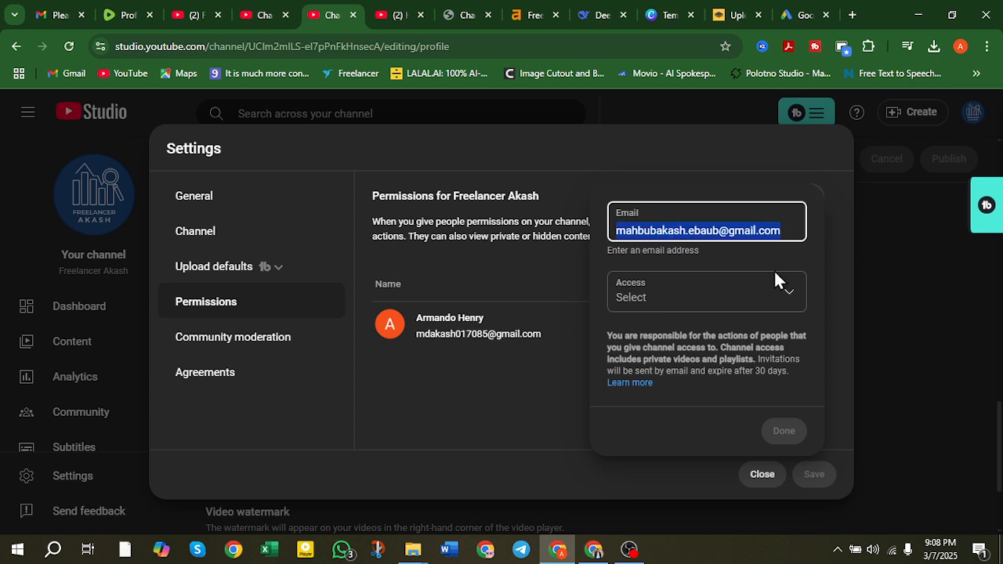
Give the invitee Editor access and submit the channel invitation.
left_click(686, 297)
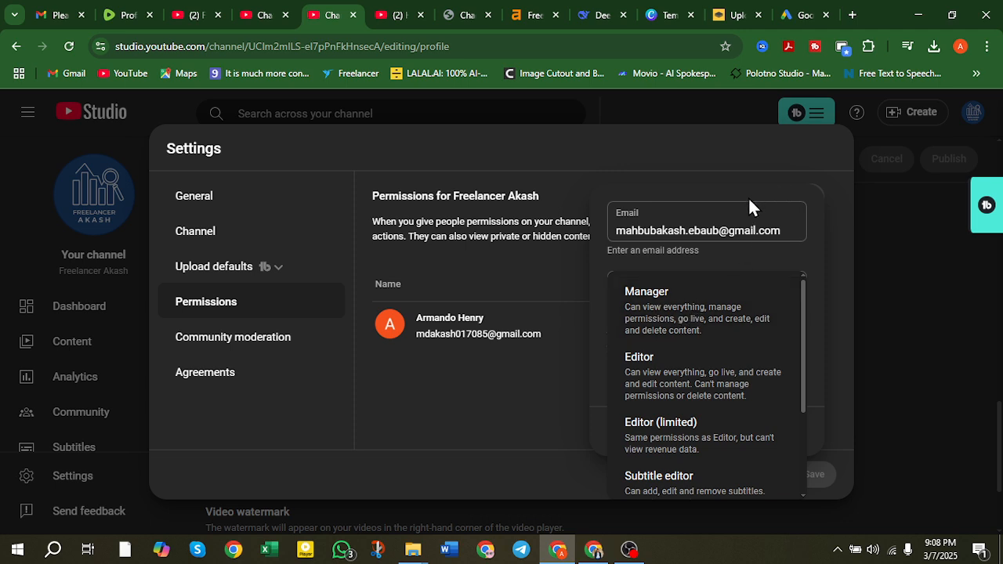
scroll(714, 335, "down", 1)
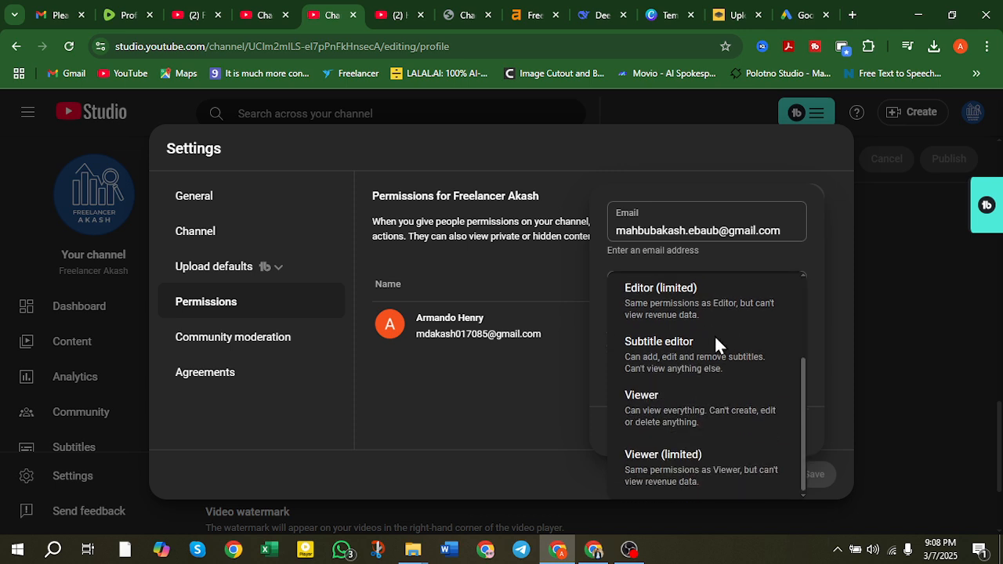
scroll(678, 331, "up", 1)
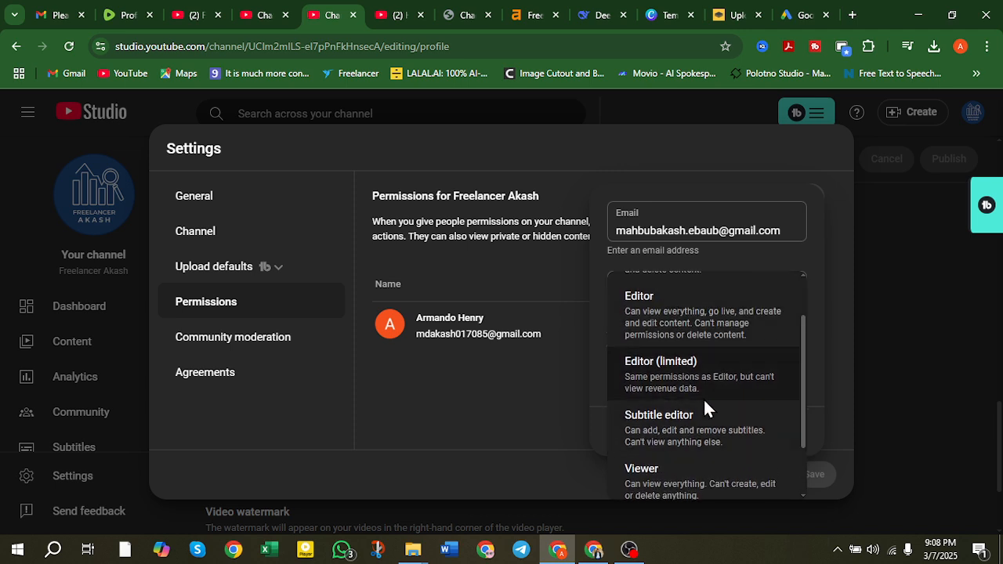
scroll(697, 380, "down", 1)
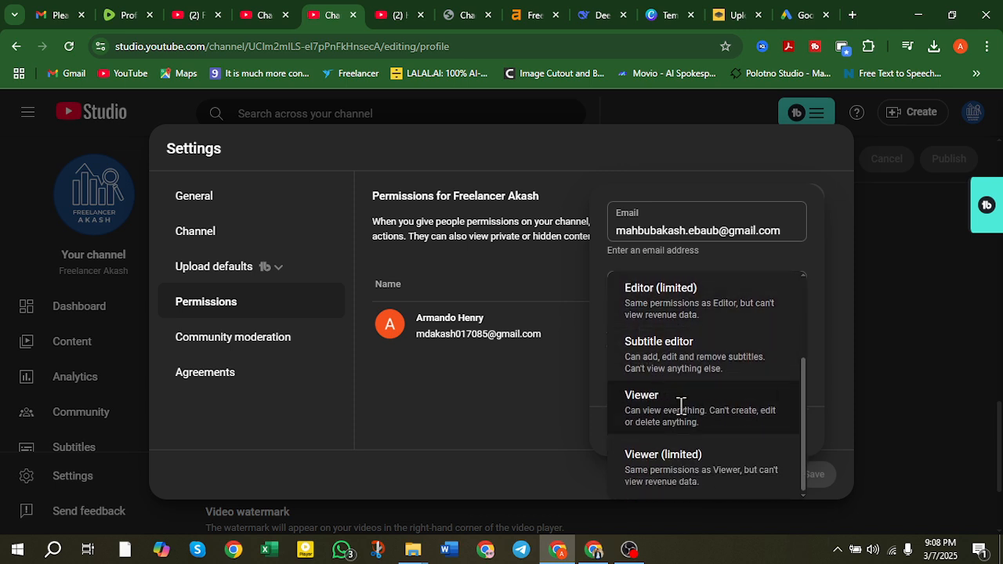
scroll(680, 405, "up", 1)
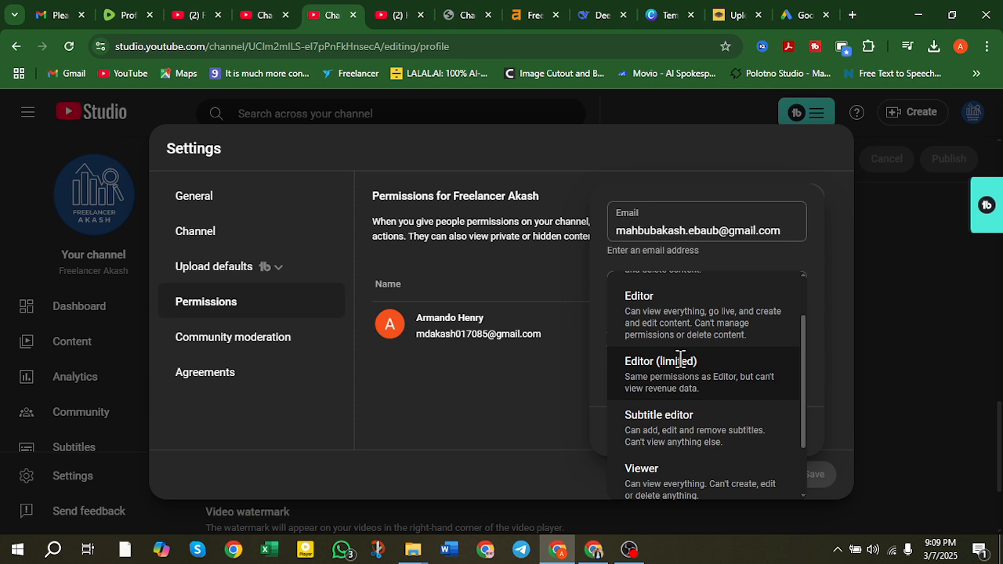
left_click(662, 311)
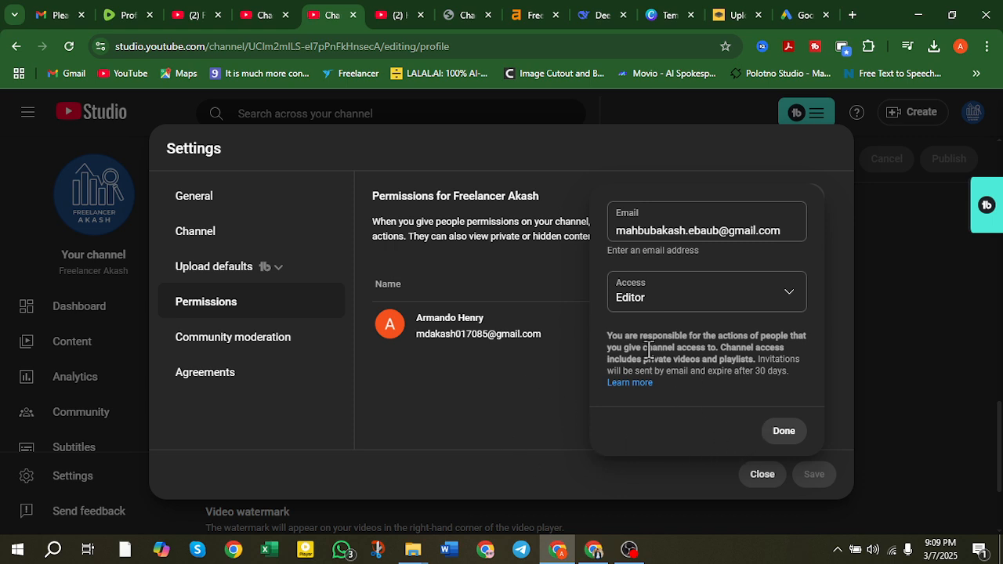
left_click(556, 400)
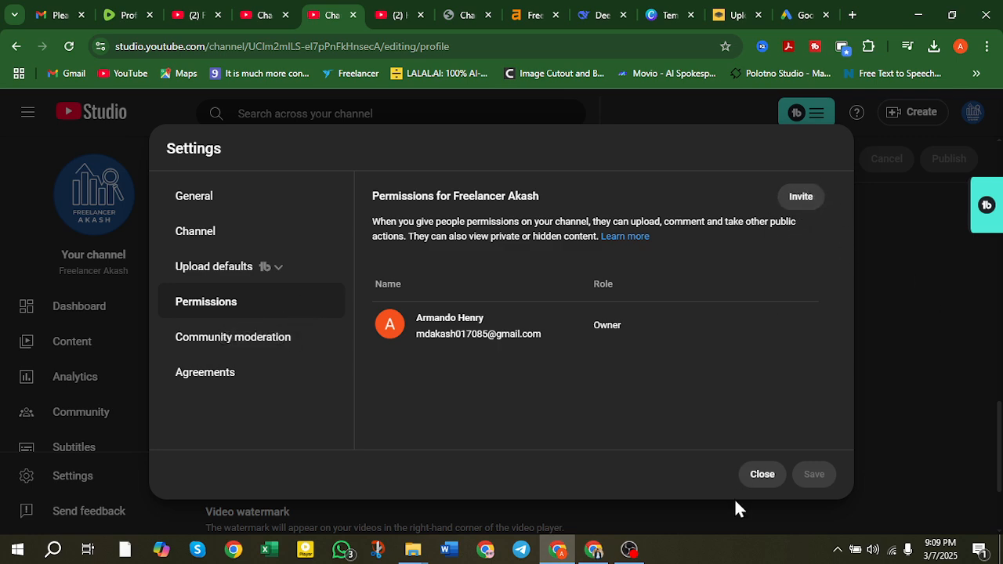
Return to the YouTube channel tab and check the BIG Mistakes video's options menu for Promote.
left_click(762, 475)
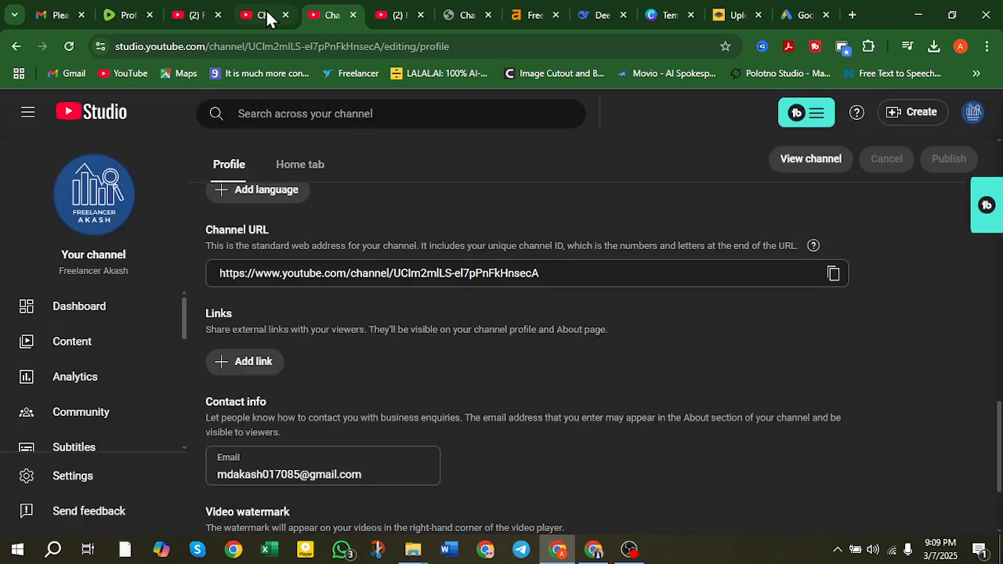
left_click(194, 17)
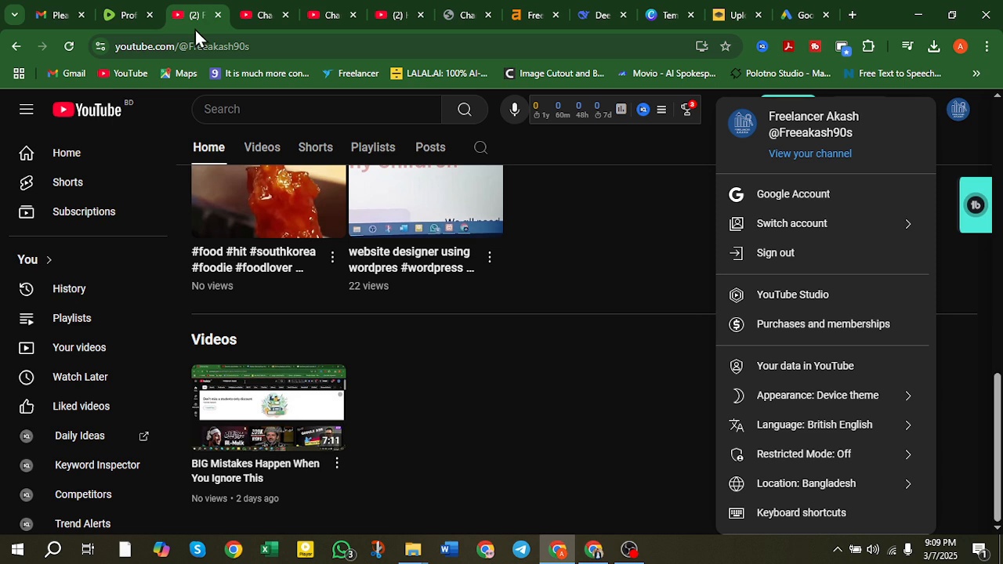
left_click(486, 422)
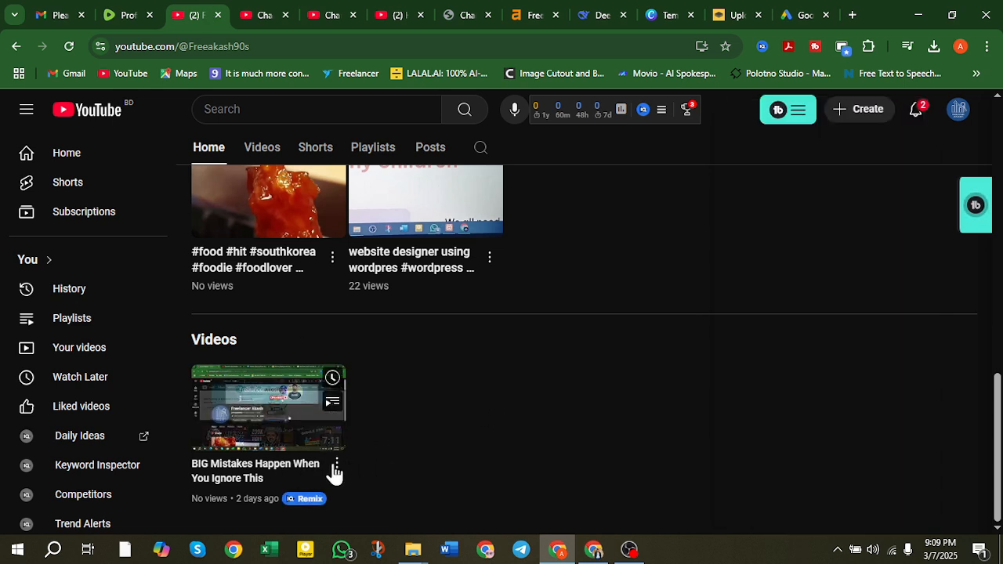
left_click(335, 470)
left_click(443, 459)
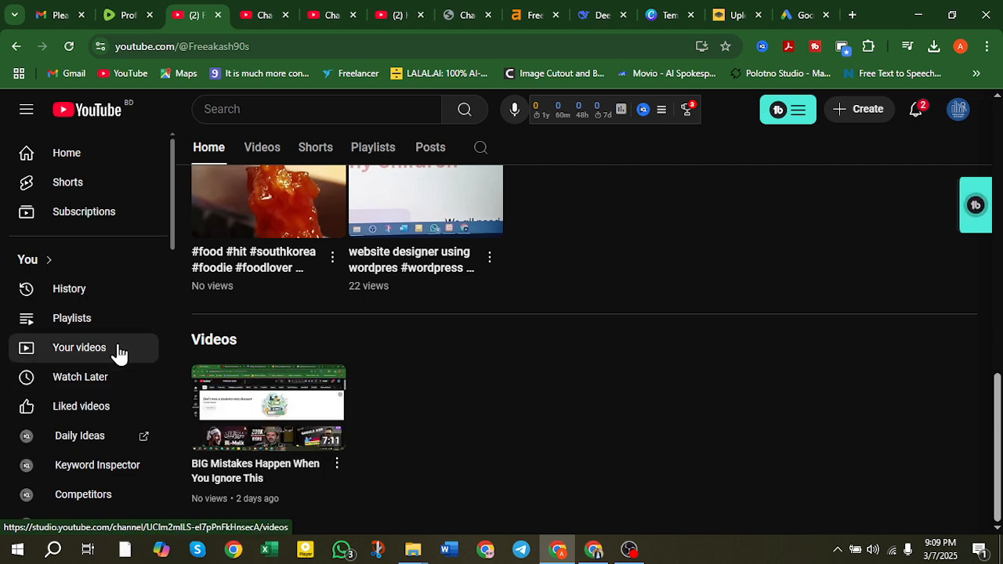
Back in Studio, dismiss the New video promotion dialog and show the Content videos list.
left_click(257, 13)
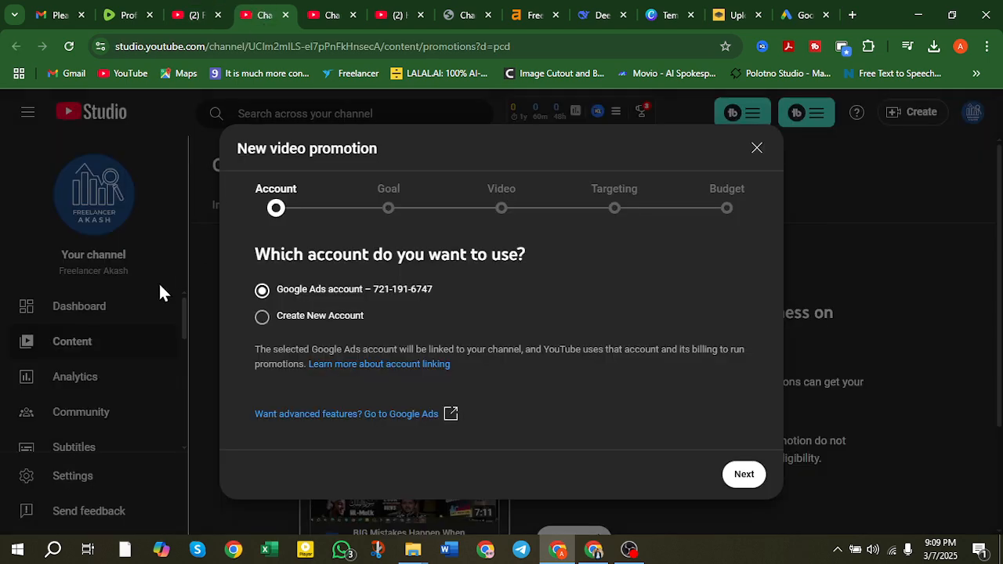
left_click(757, 148)
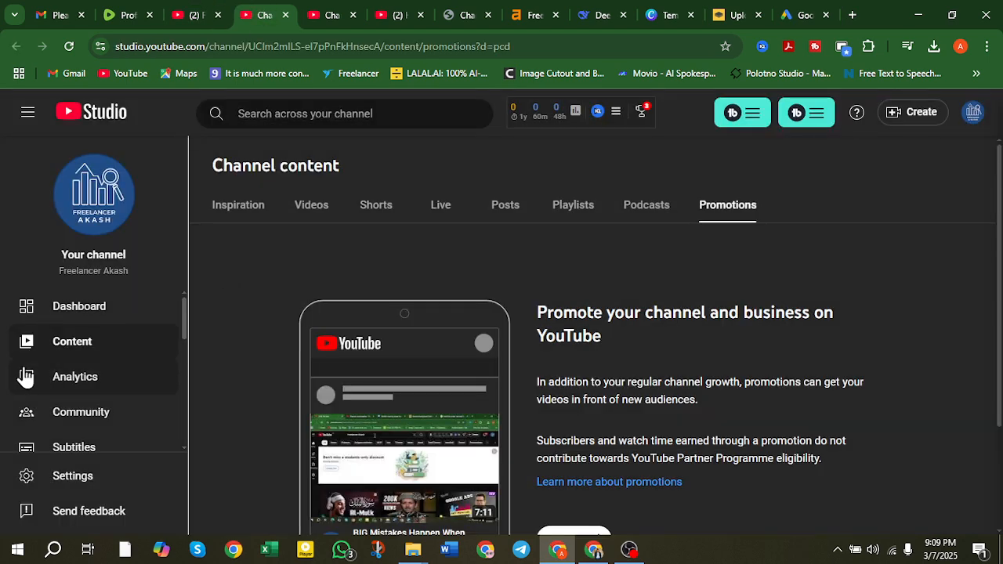
left_click(94, 341)
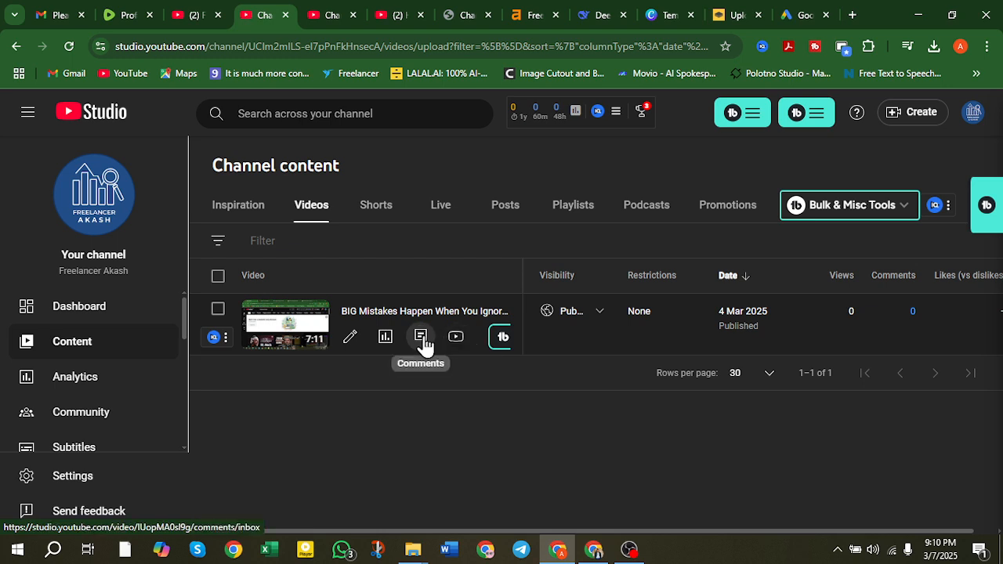
Select the BIG Mistakes video and browse its More actions, Edit, Add to playlist and Visibility options, leaving it Public.
left_click(218, 309)
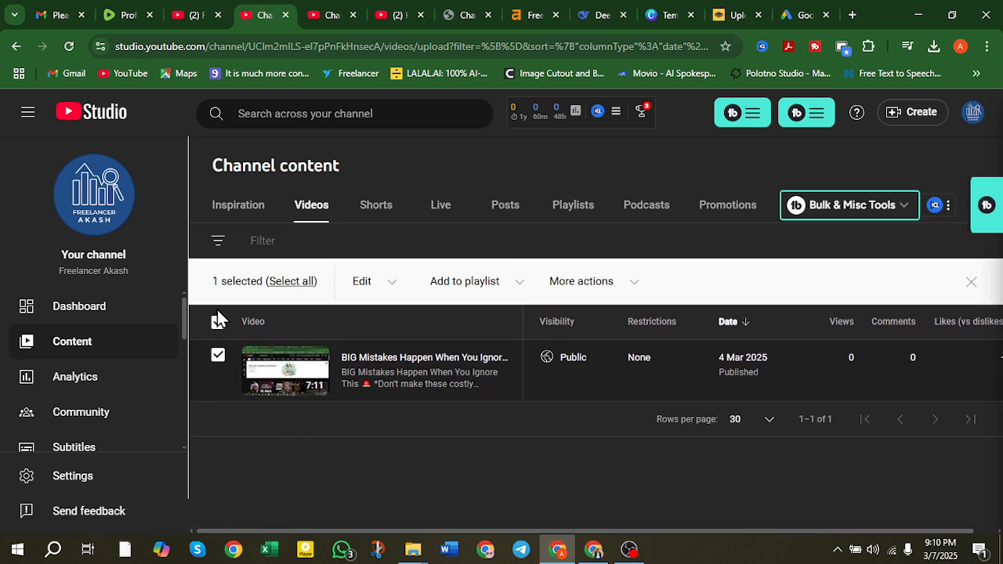
left_click(613, 285)
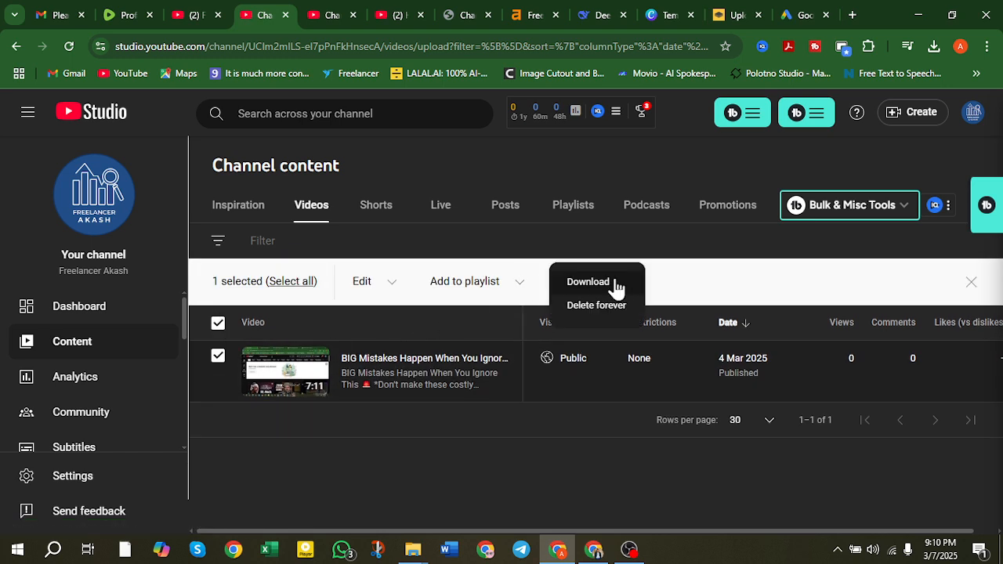
left_click(382, 287)
left_click(383, 286)
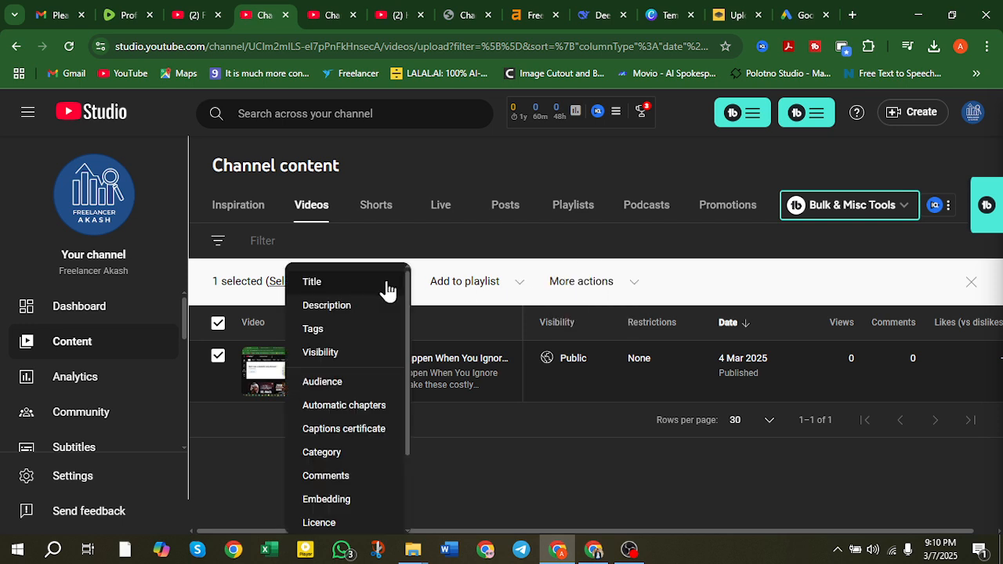
left_click(470, 289)
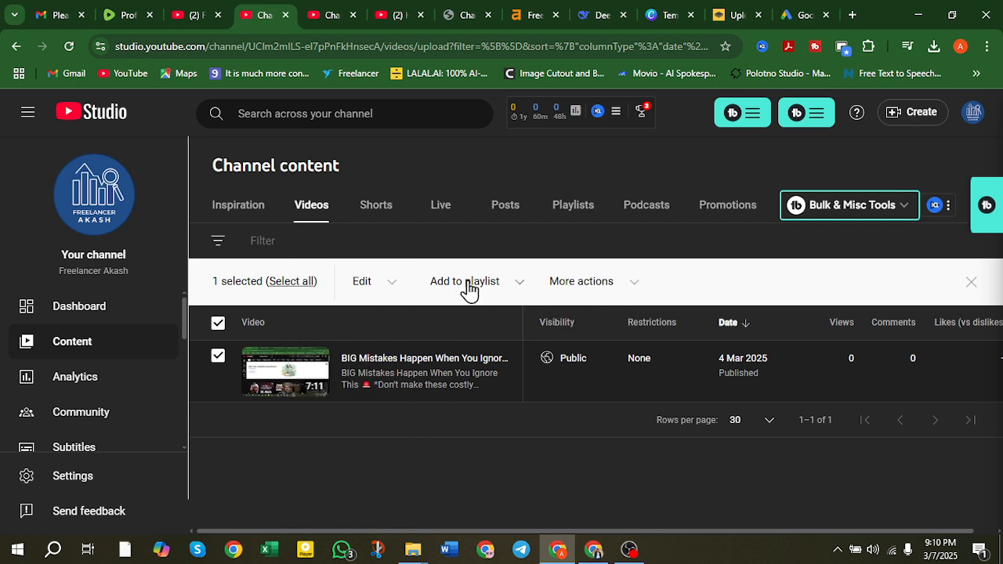
left_click(520, 282)
left_click(336, 435)
left_click(598, 362)
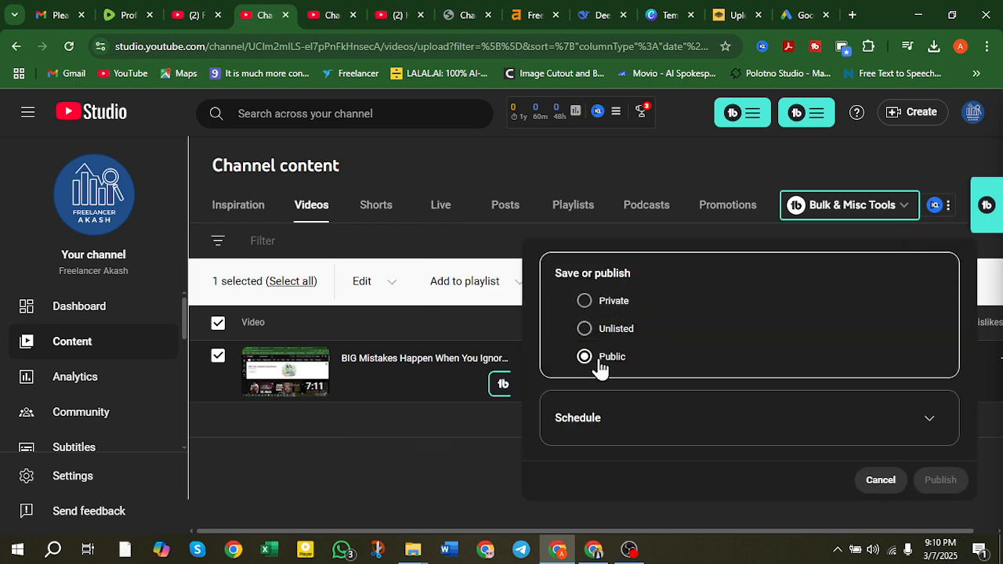
left_click(454, 447)
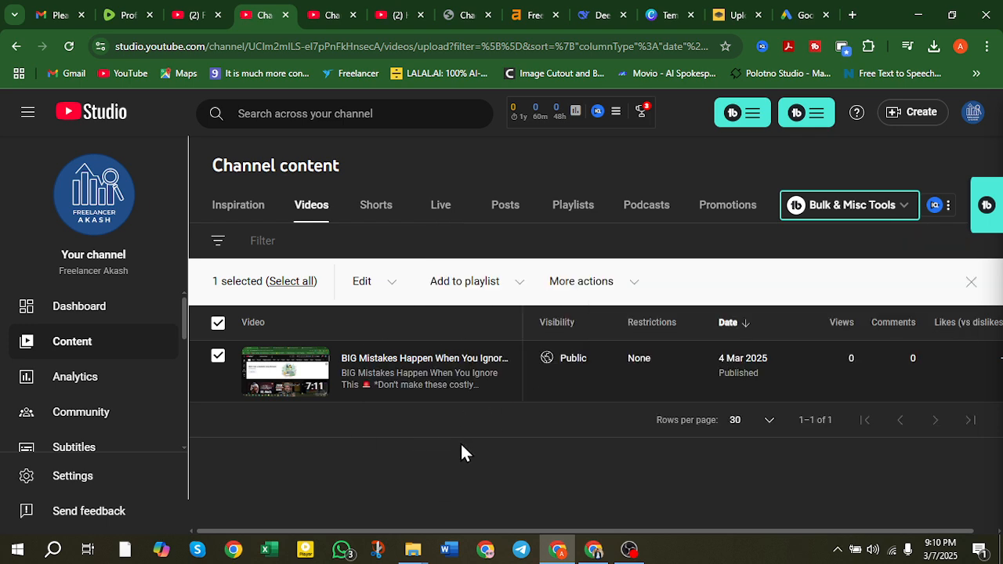
Clear and re-select the BIG Mistakes video, then go to the Promotions tab.
left_click(970, 296)
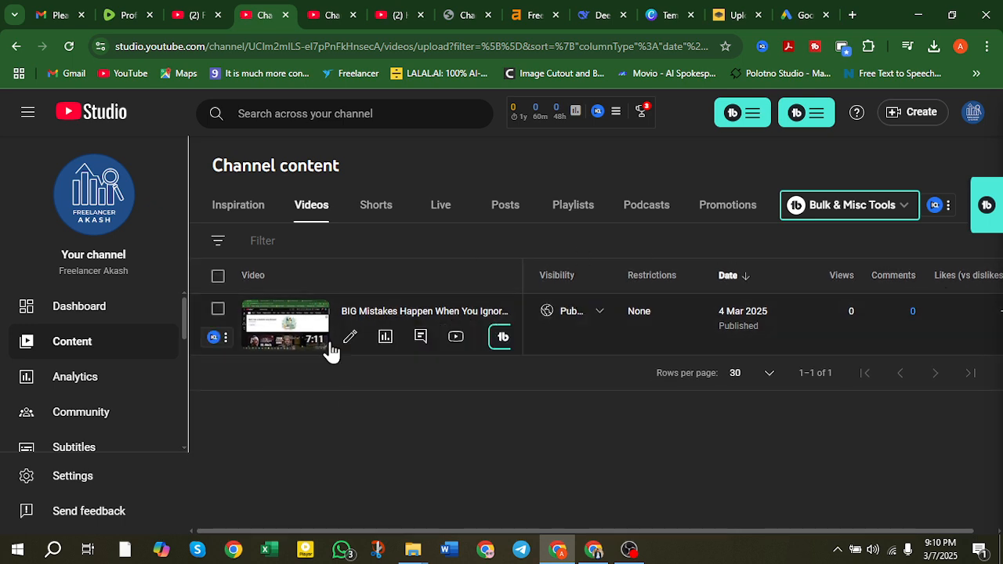
left_click(225, 317)
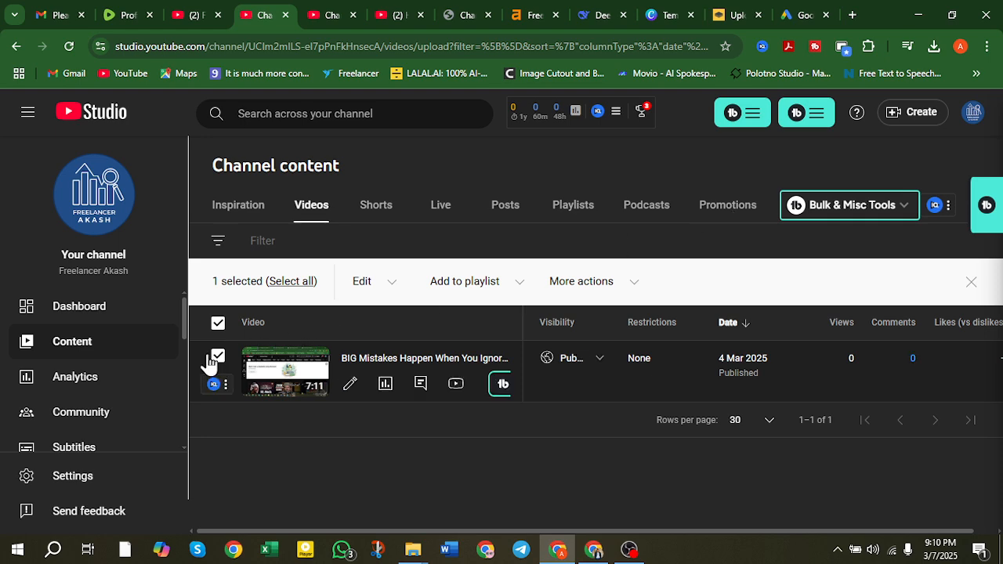
left_click(728, 218)
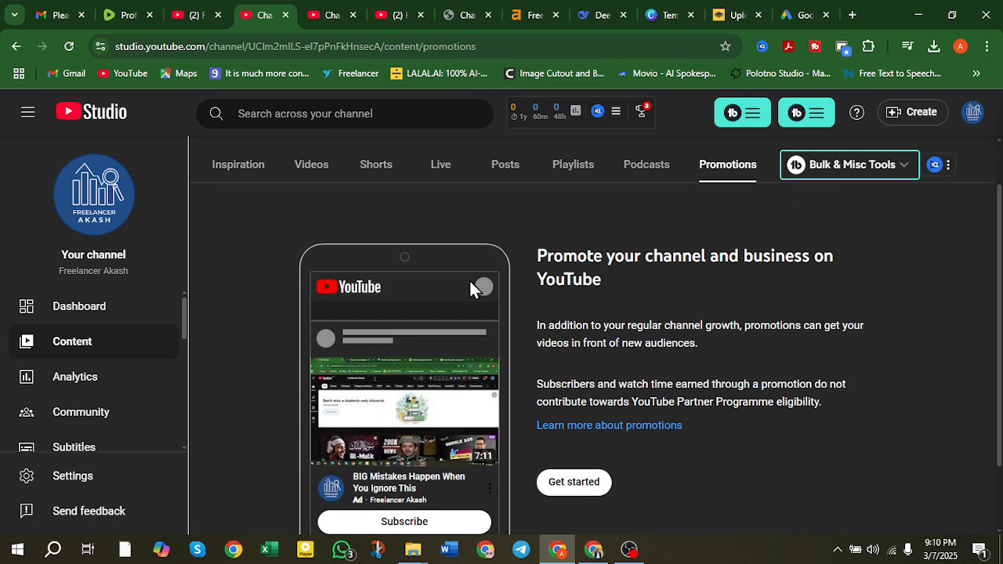
Scroll the Promotions page and start a new video promotion with Get started.
scroll(499, 275, "down", 2)
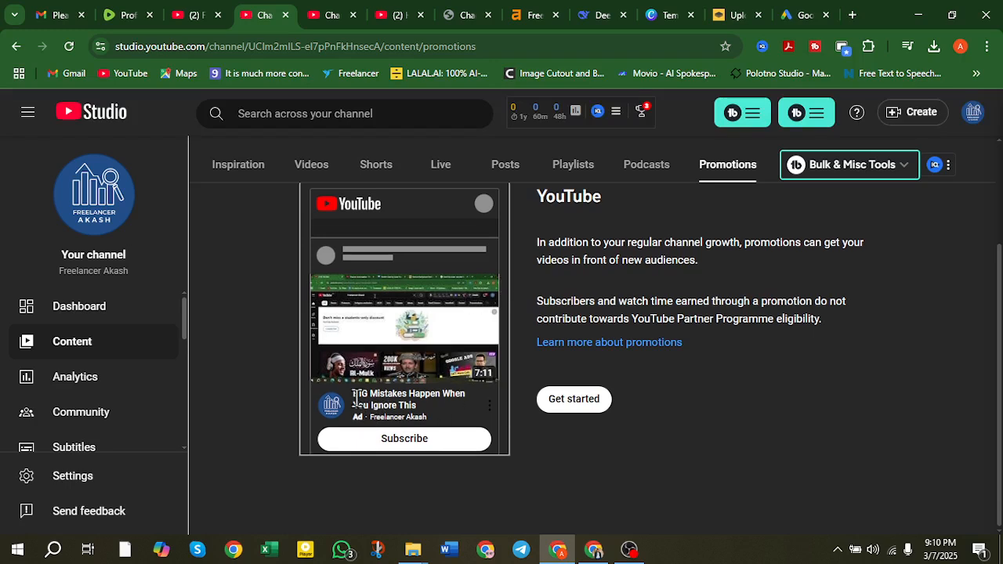
left_click(581, 401)
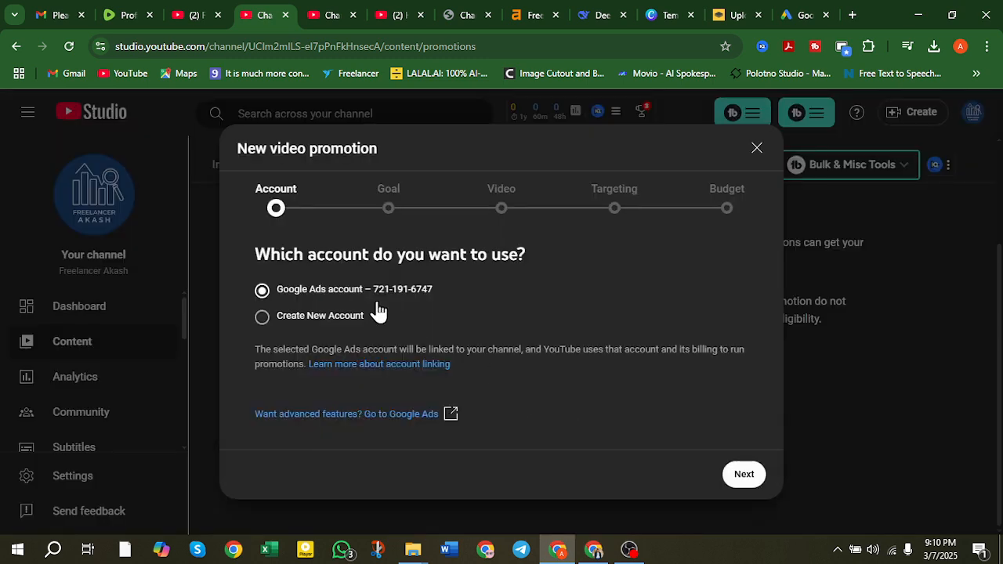
Try the Create New Account option, then go back and use the first existing Google Ads account.
left_click_drag(255, 249, 515, 254)
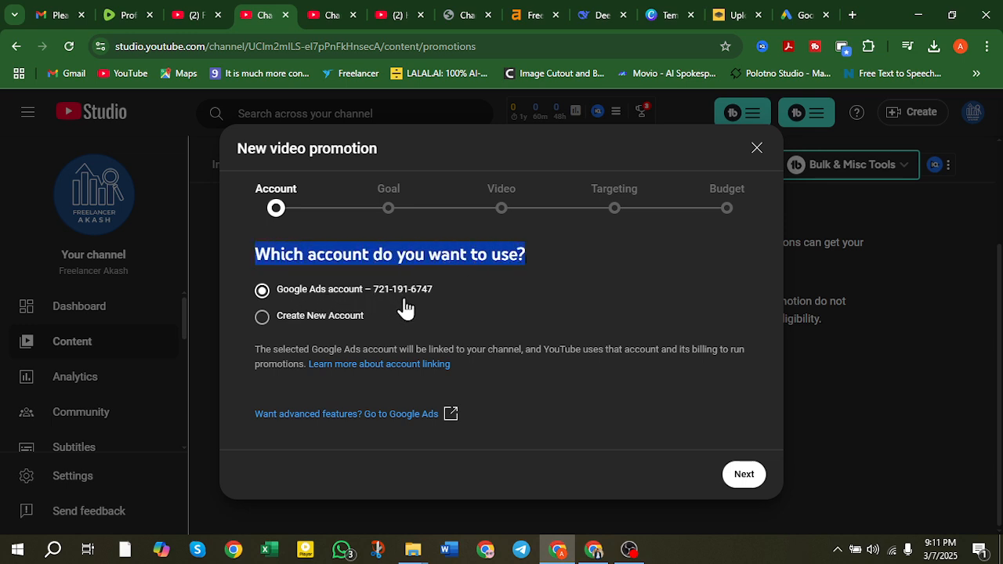
left_click(428, 288)
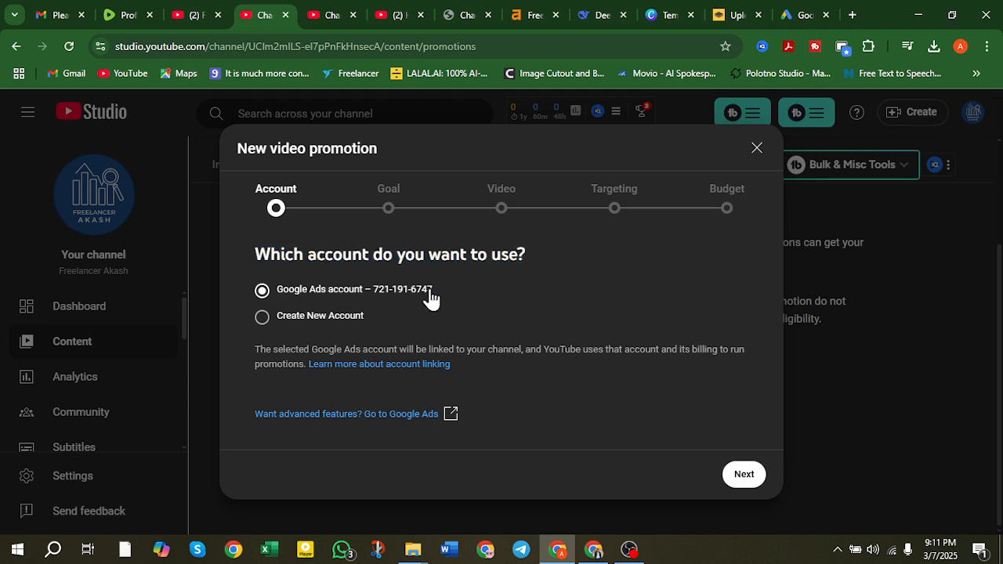
left_click_drag(431, 290, 374, 291)
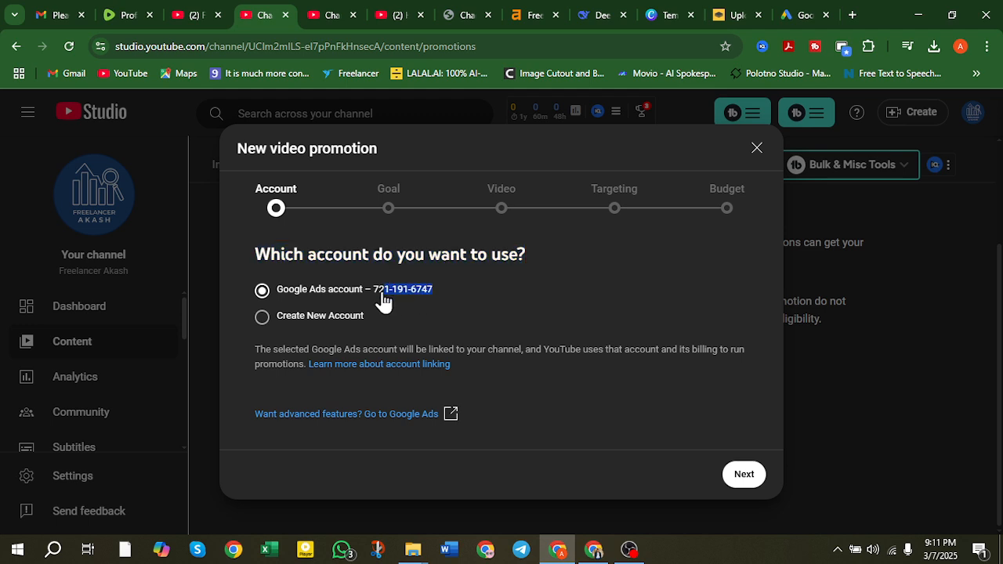
left_click(441, 318)
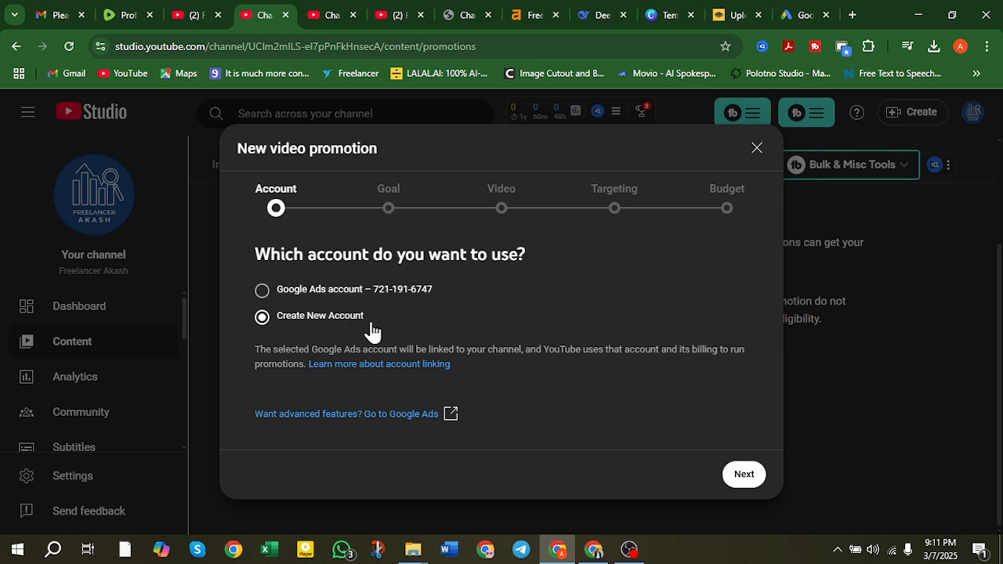
left_click(744, 476)
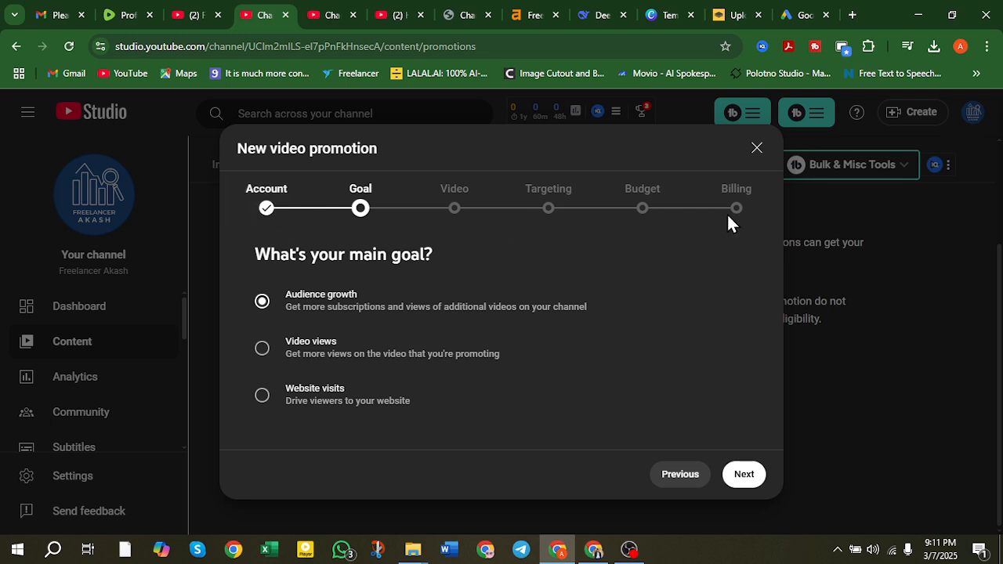
left_click(263, 209)
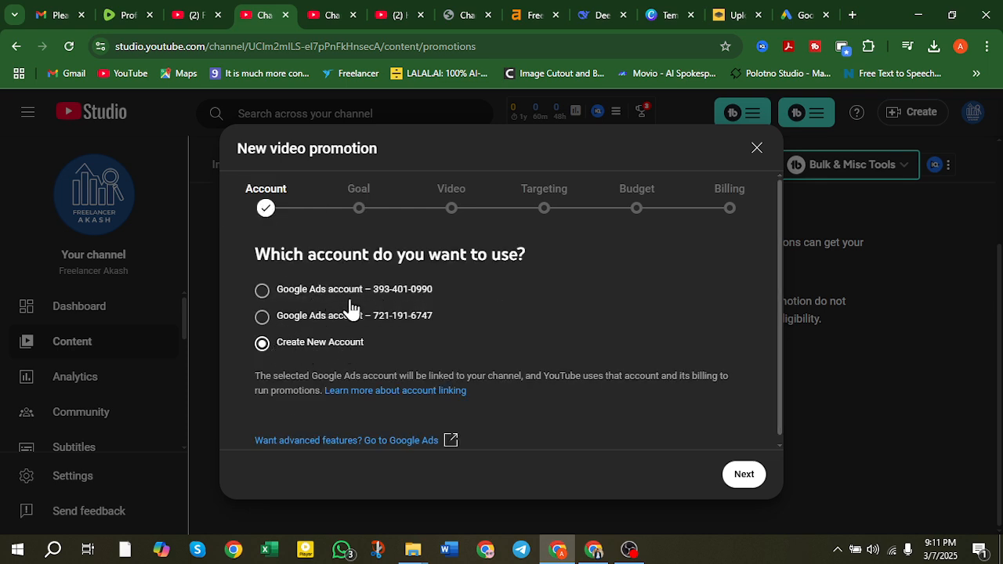
left_click(262, 291)
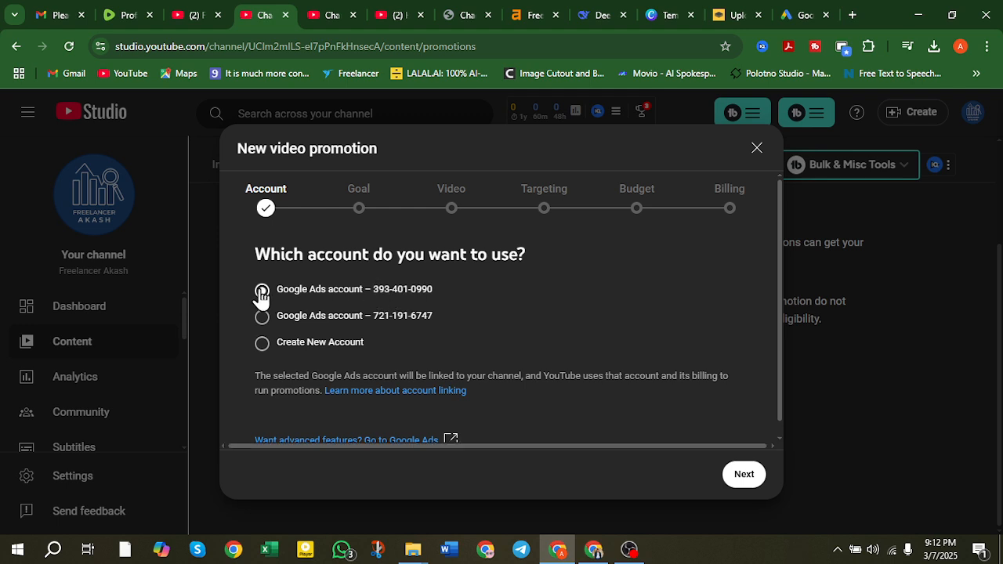
Advance past the Goal step keeping Audience growth as the promotion goal.
left_click(745, 483)
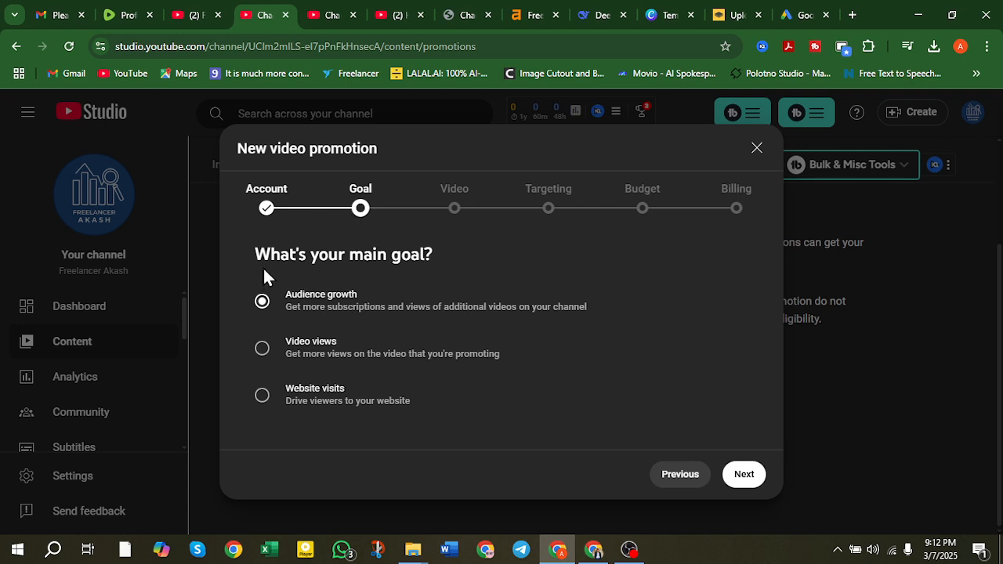
left_click_drag(255, 254, 427, 274)
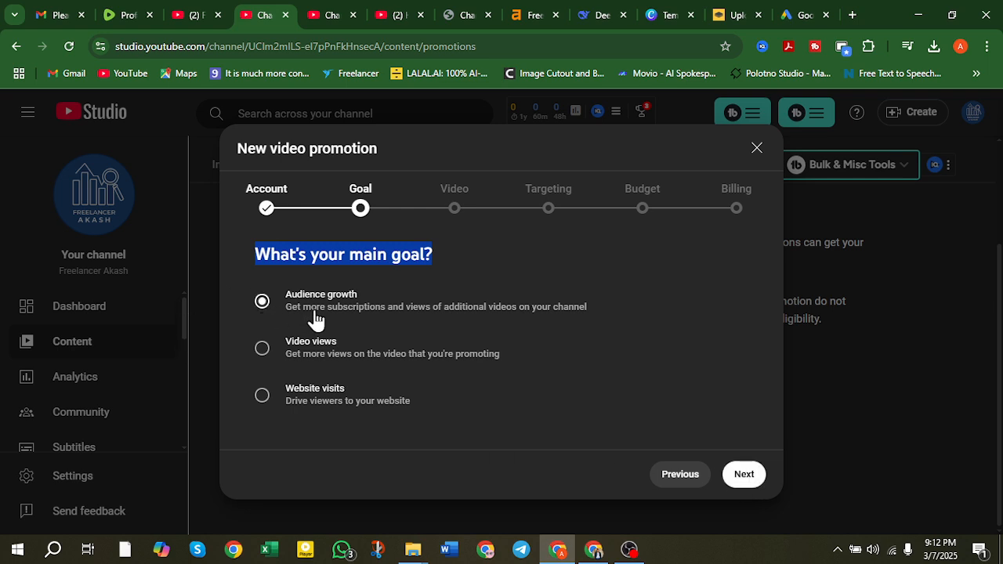
left_click(744, 475)
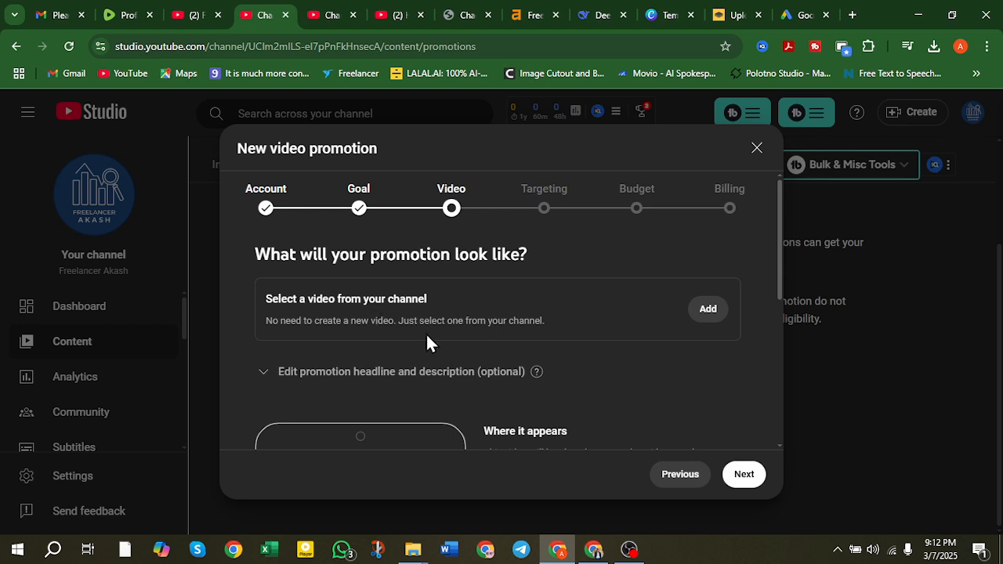
Choose the BIG Mistakes video from the channel's videos to promote.
scroll(425, 332, "down", 1)
scroll(425, 332, "up", 1)
left_click(713, 313)
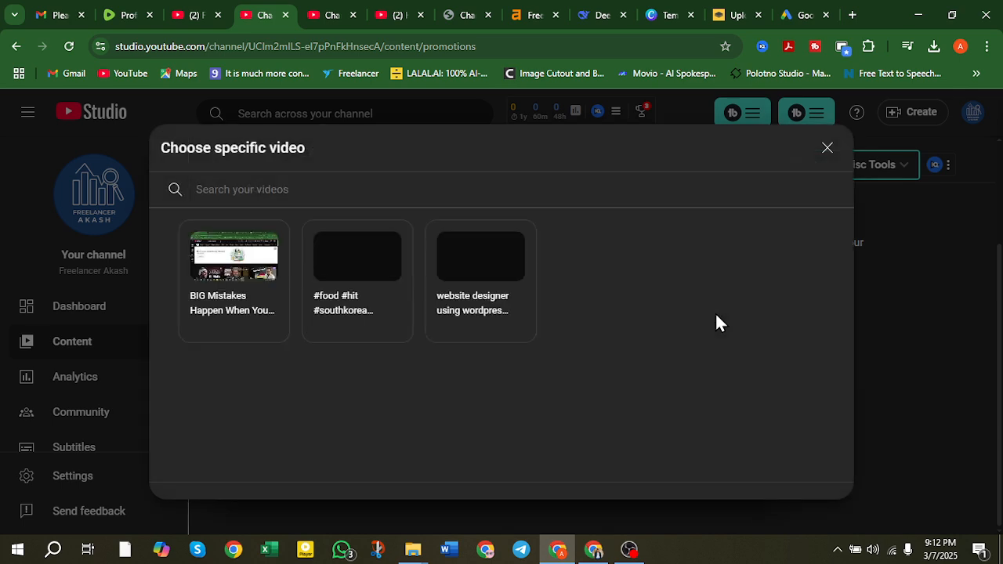
left_click(235, 270)
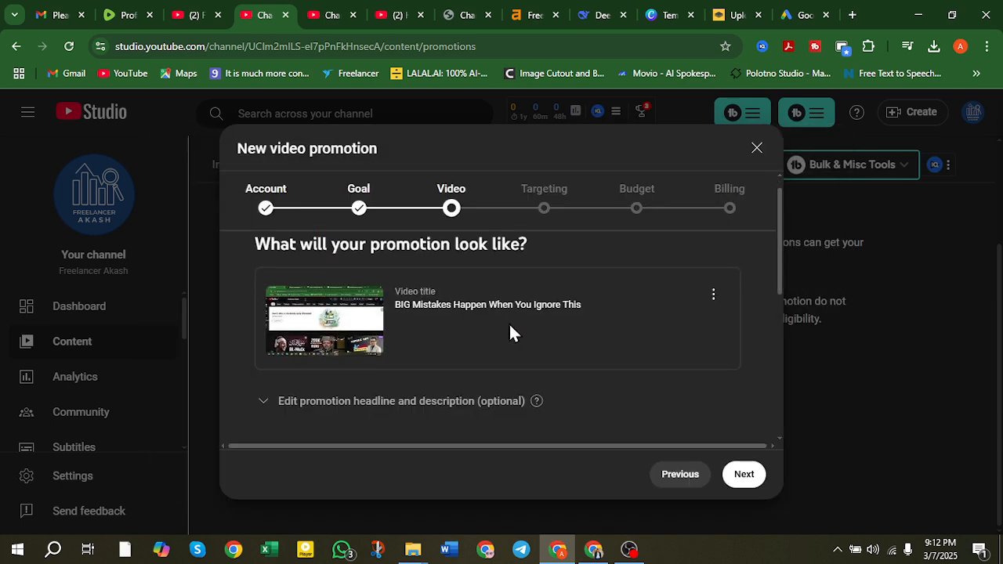
Look over the promotion preview and expand the headline and description fields.
scroll(509, 333, "down", 2)
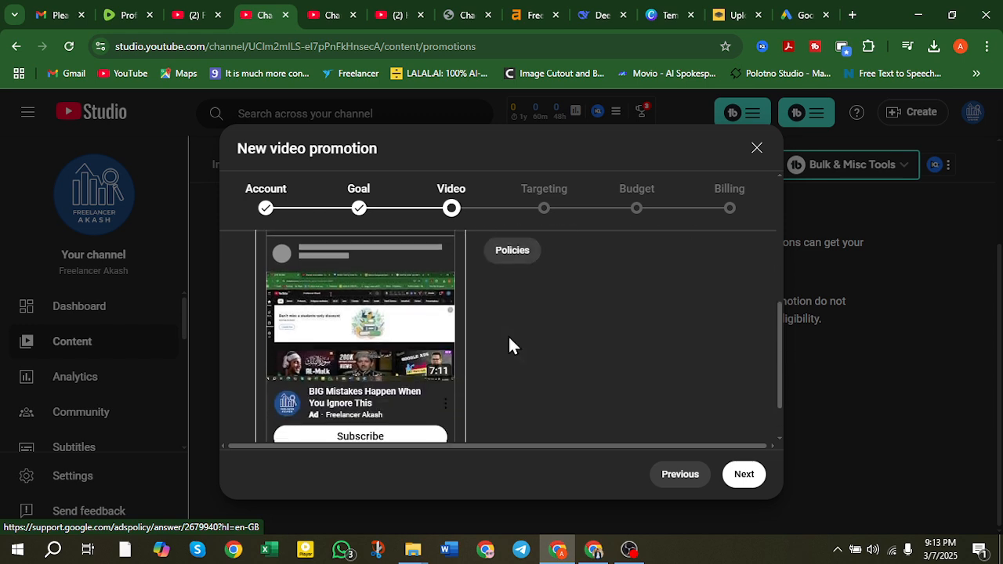
scroll(509, 345, "down", 1)
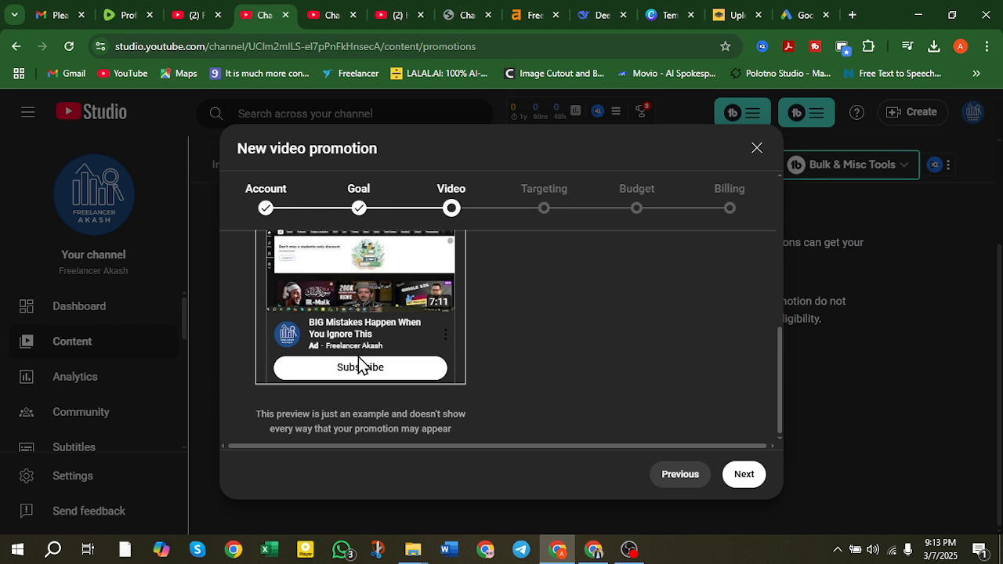
scroll(364, 379, "up", 1)
scroll(363, 378, "up", 1)
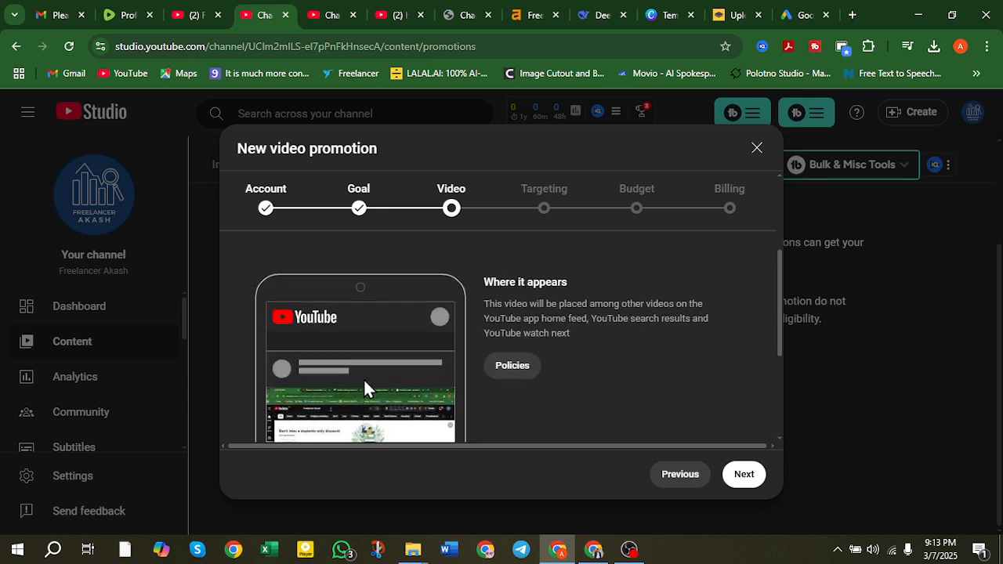
scroll(364, 379, "down", 3)
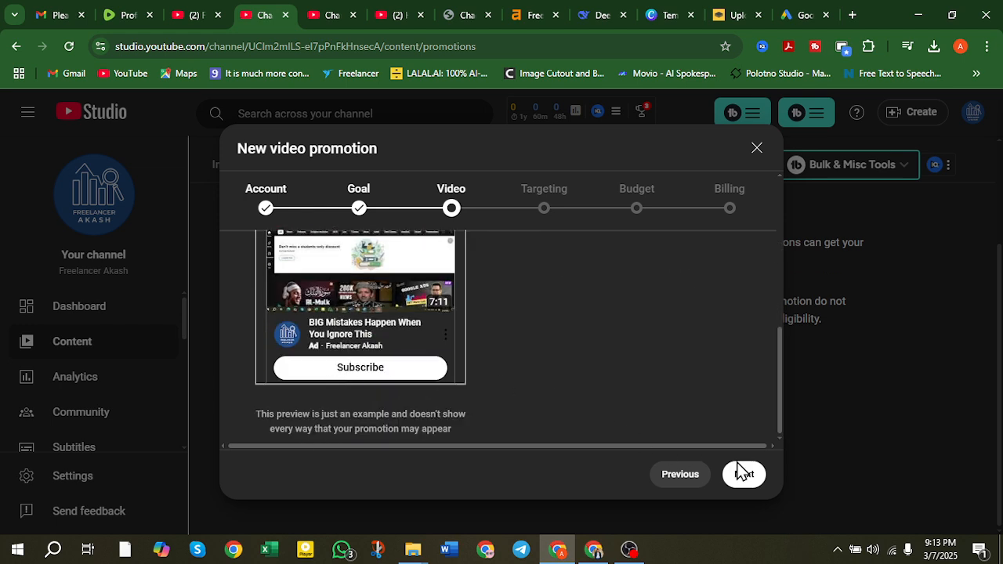
scroll(533, 386, "up", 5)
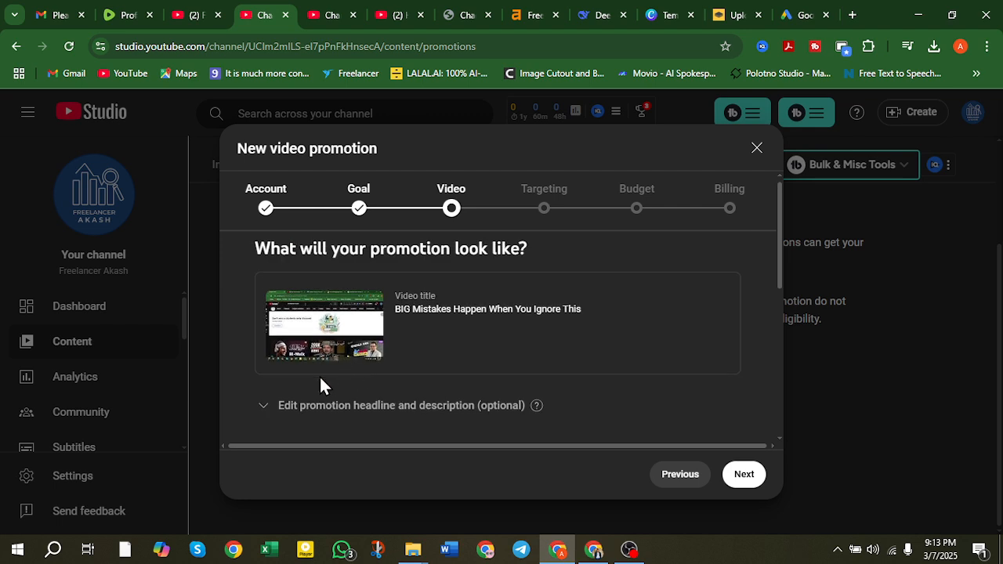
scroll(306, 376, "down", 1)
left_click(264, 339)
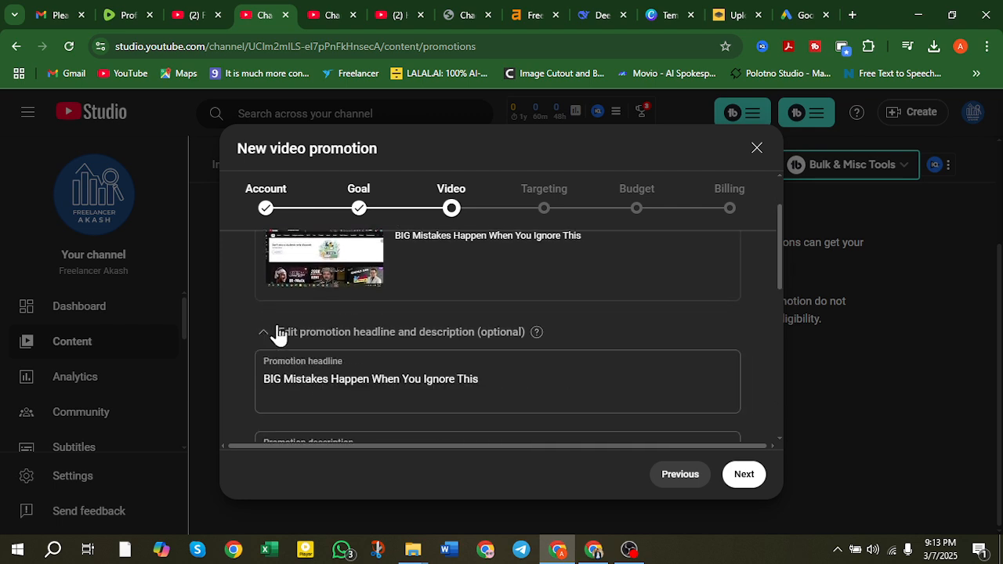
Review the headline and description preview, then continue to the Targeting step.
scroll(407, 306, "down", 3)
scroll(349, 318, "up", 1)
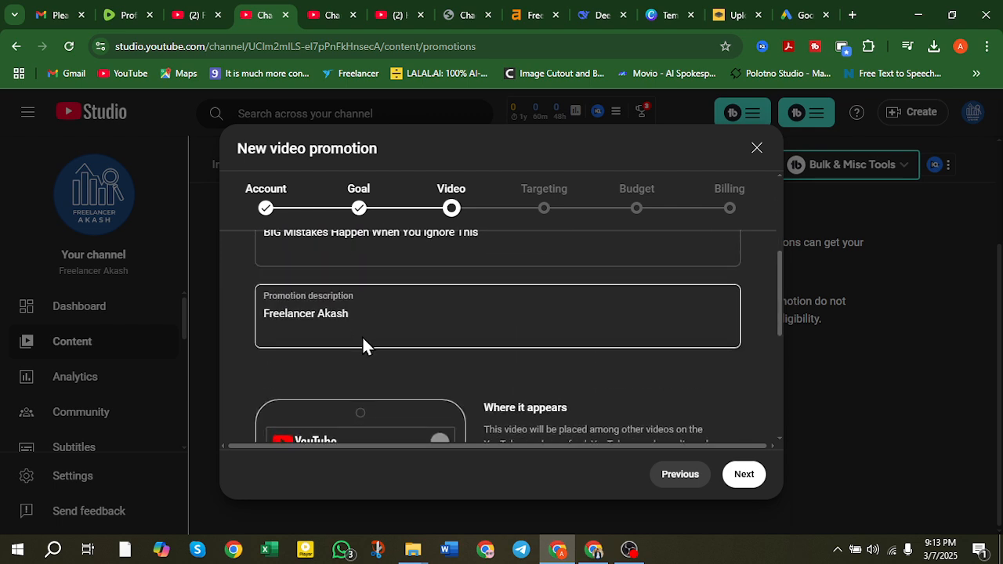
scroll(362, 337, "up", 2)
scroll(408, 353, "down", 4)
scroll(499, 340, "down", 2)
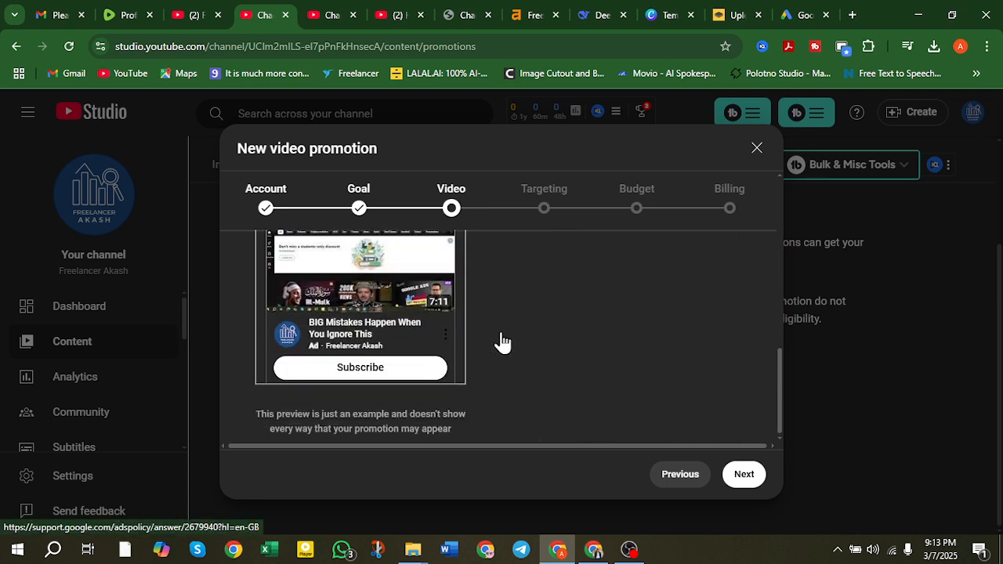
scroll(499, 340, "up", 5)
scroll(499, 340, "down", 4)
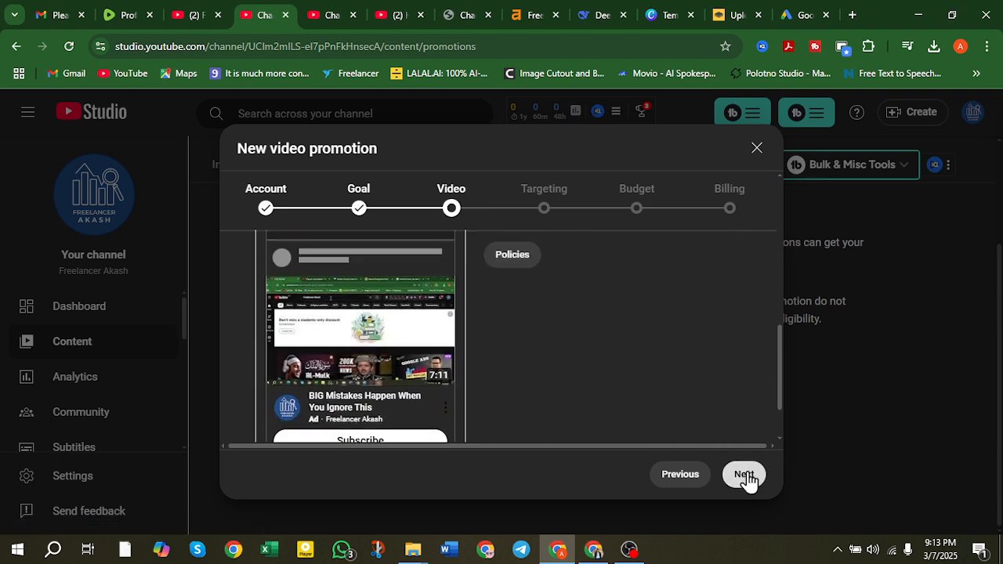
left_click(745, 476)
Replace Bangladesh with United States as the promotion's target country.
scroll(451, 321, "up", 1)
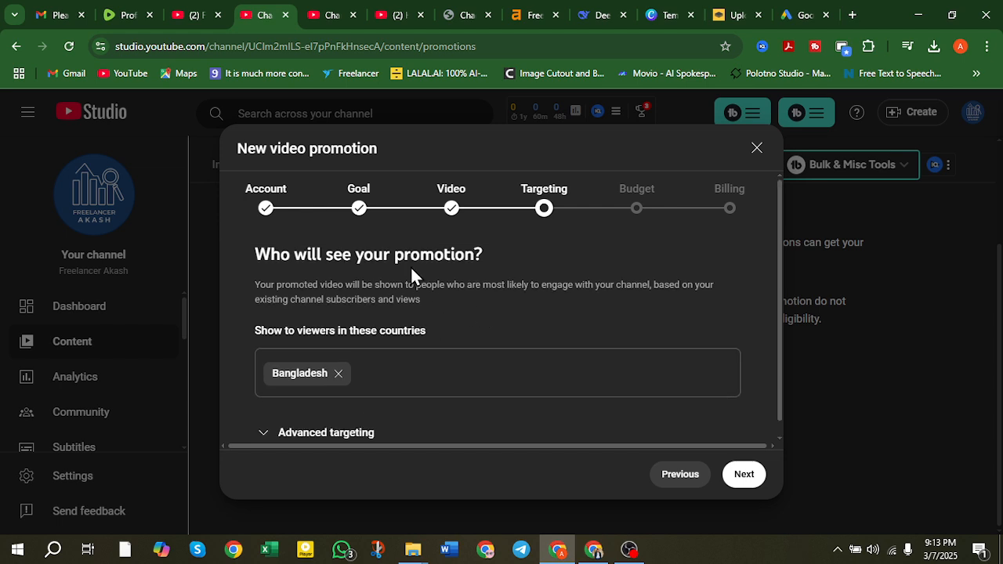
left_click_drag(396, 255, 481, 259)
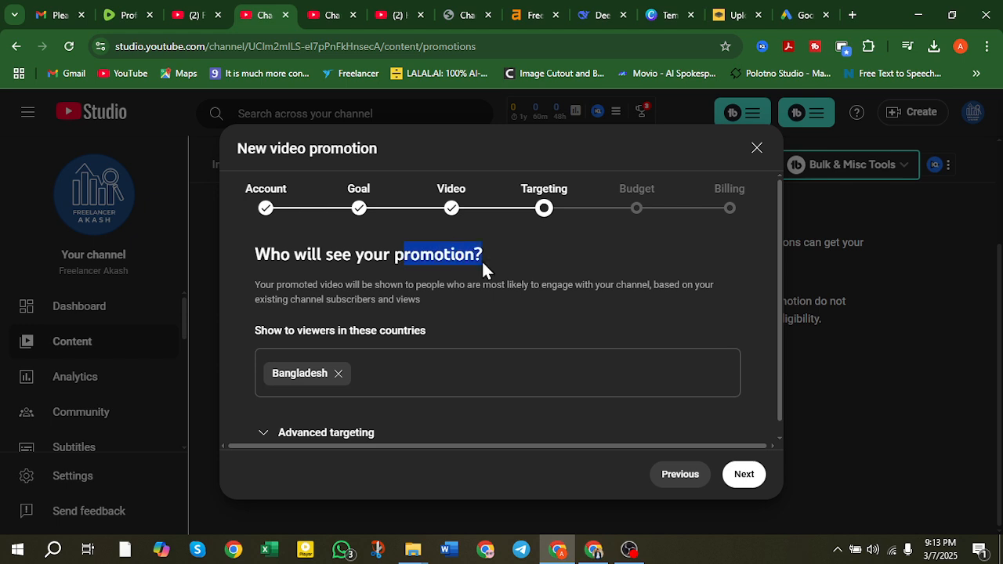
left_click(398, 257)
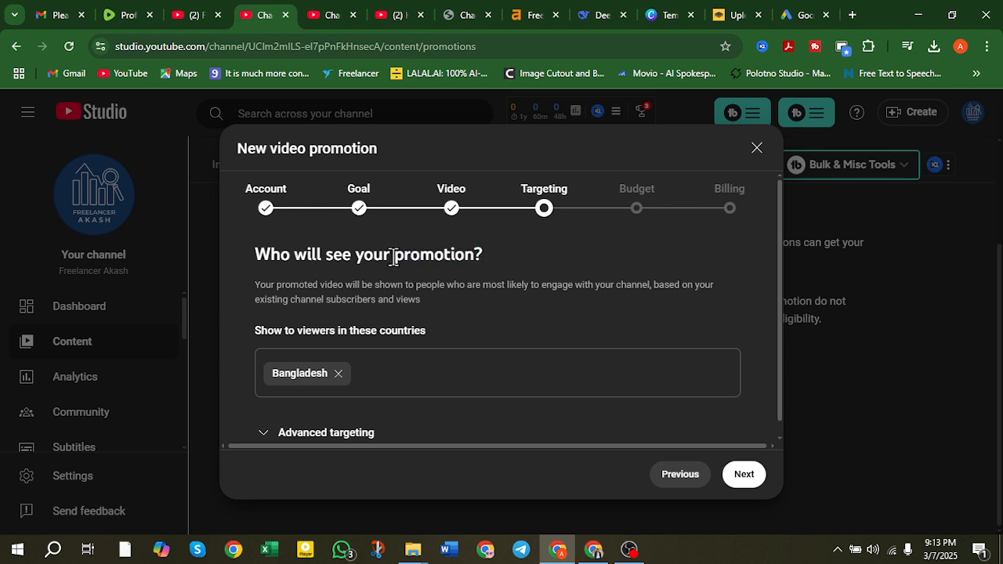
left_click_drag(394, 257, 485, 254)
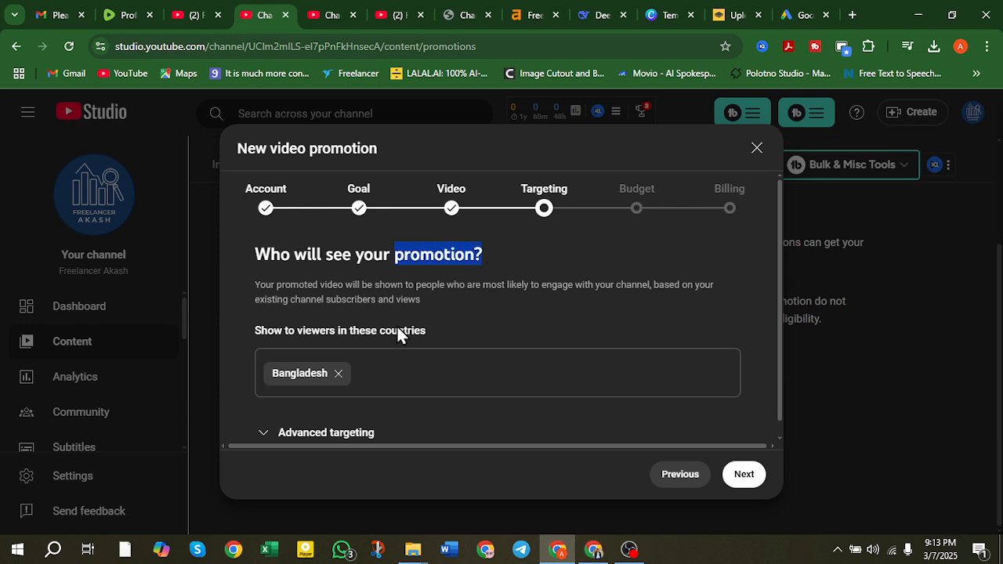
scroll(364, 352, "down", 1)
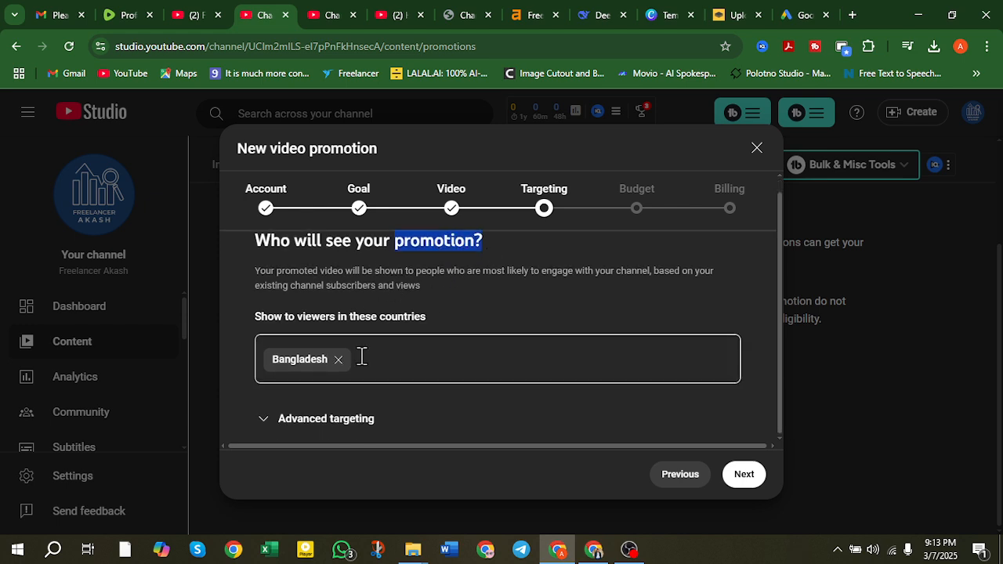
left_click(338, 359)
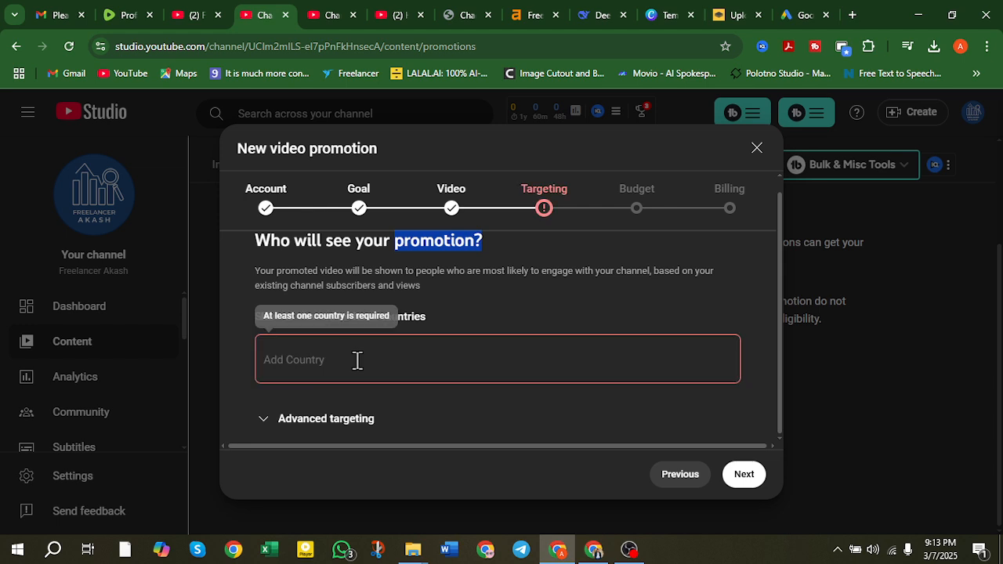
left_click(357, 359)
type("USA")
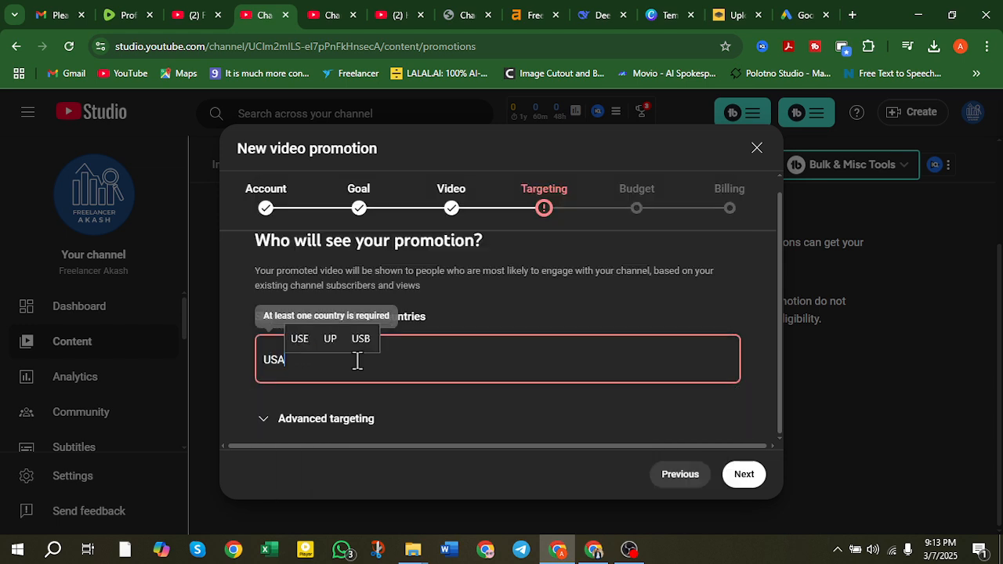
key("BackSpace")
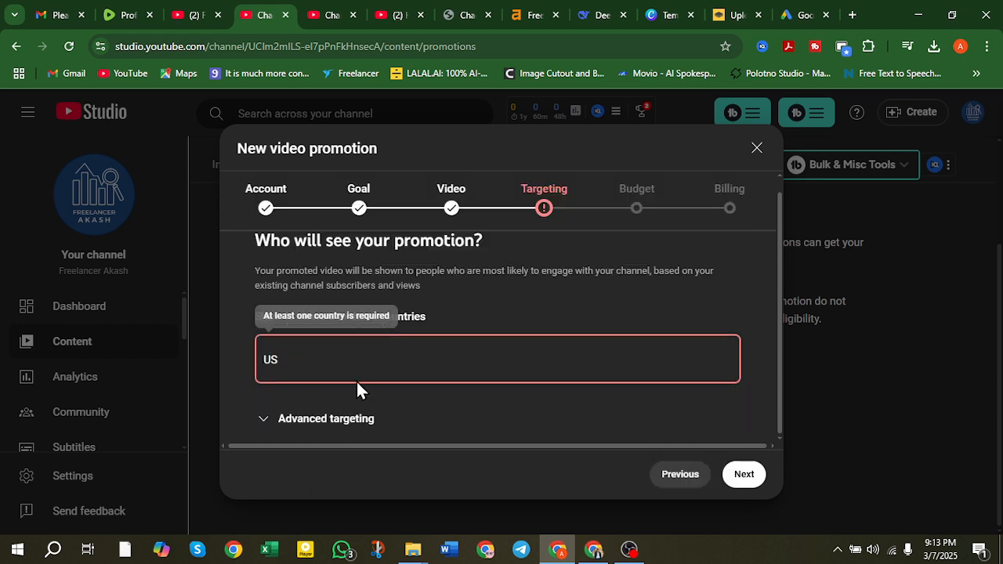
key("BackSpace")
type("ni")
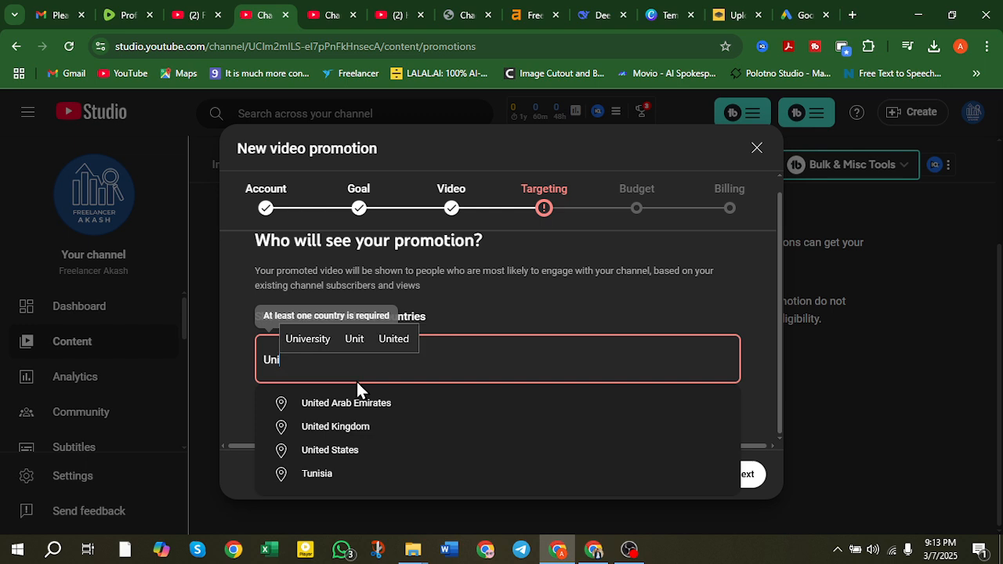
left_click(337, 450)
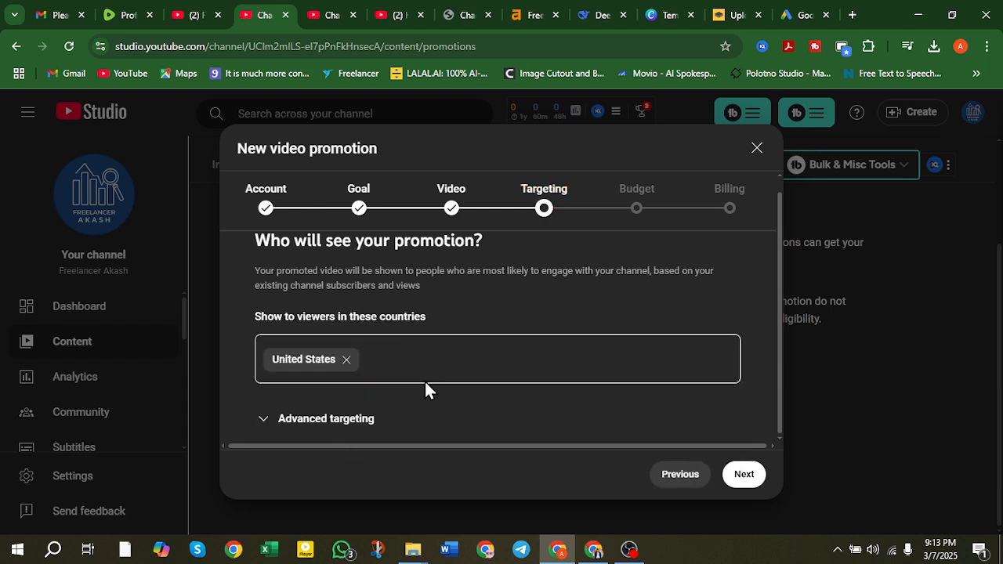
left_click(398, 315)
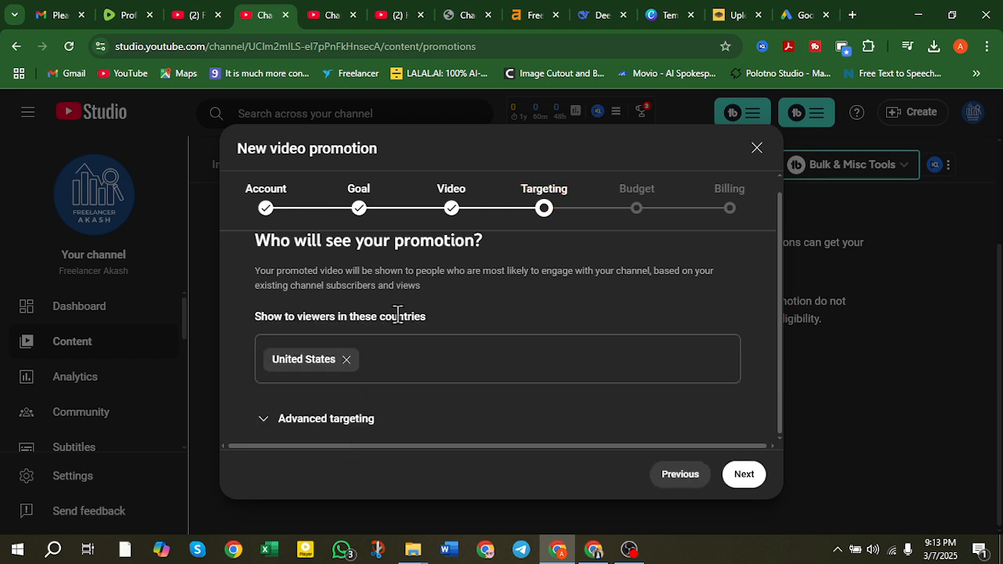
Expand Advanced targeting and look over its gender, age and language options.
left_click(271, 421)
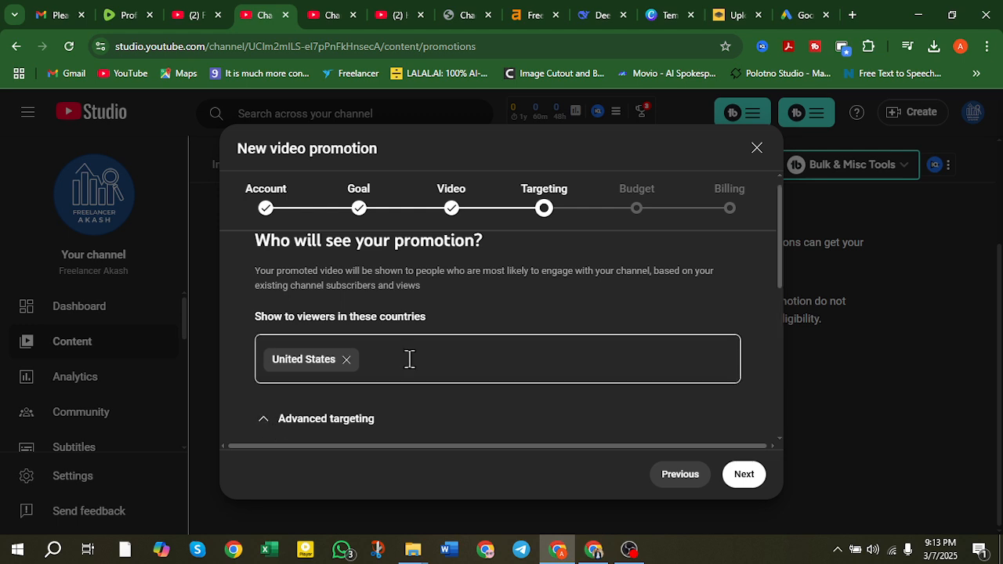
scroll(406, 358, "down", 3)
scroll(405, 356, "up", 1)
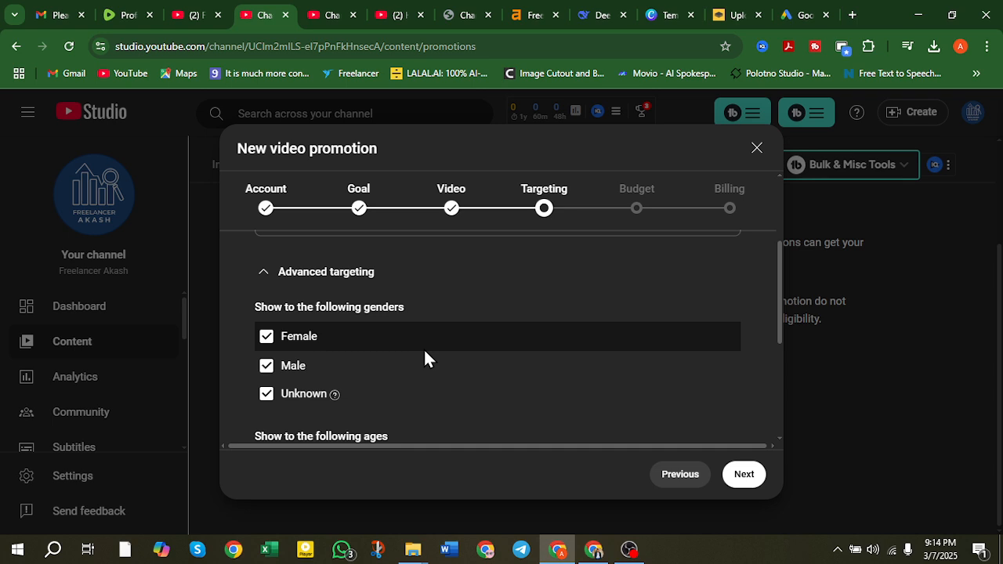
scroll(424, 351, "down", 1)
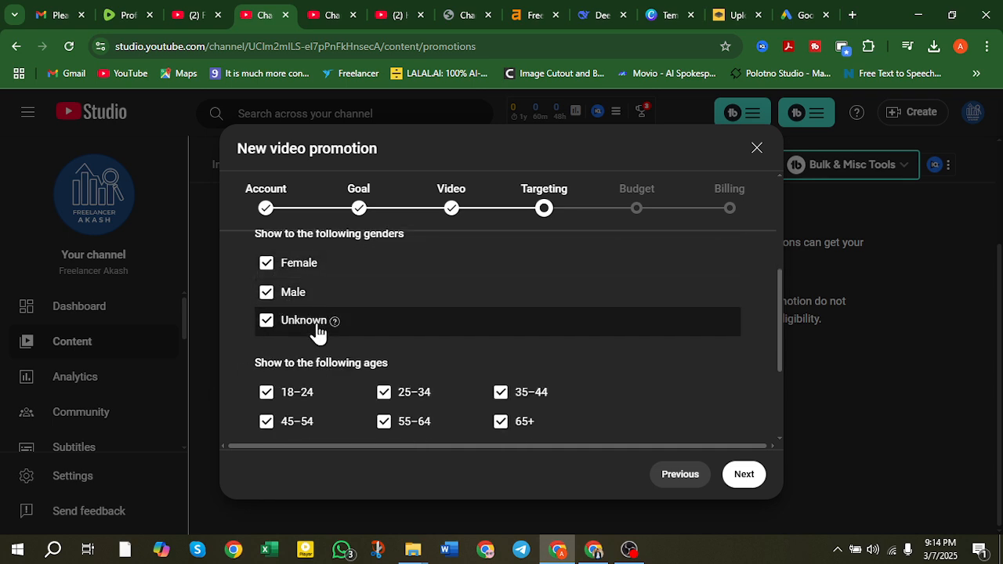
scroll(406, 314, "down", 2)
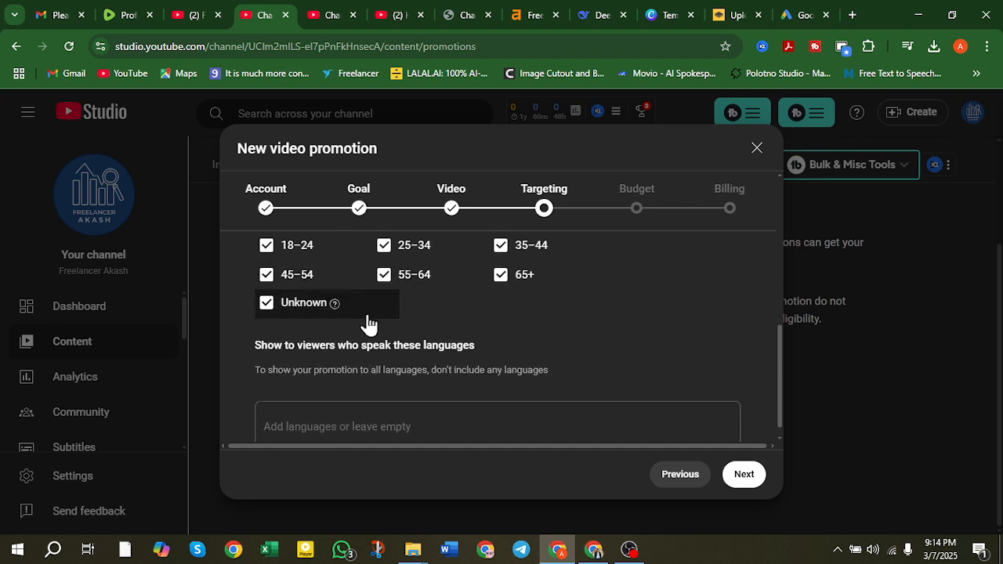
scroll(368, 321, "up", 1)
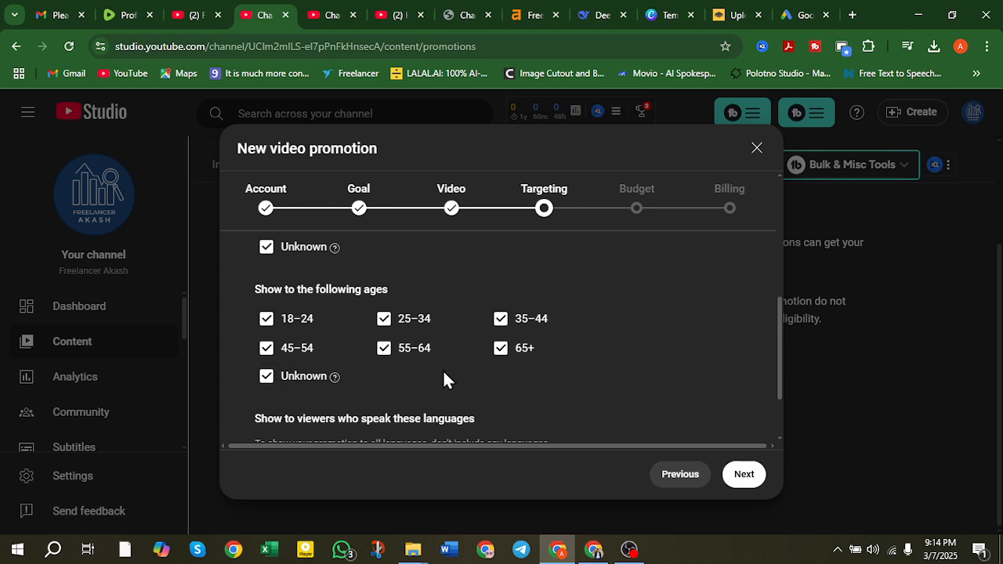
scroll(448, 360, "down", 1)
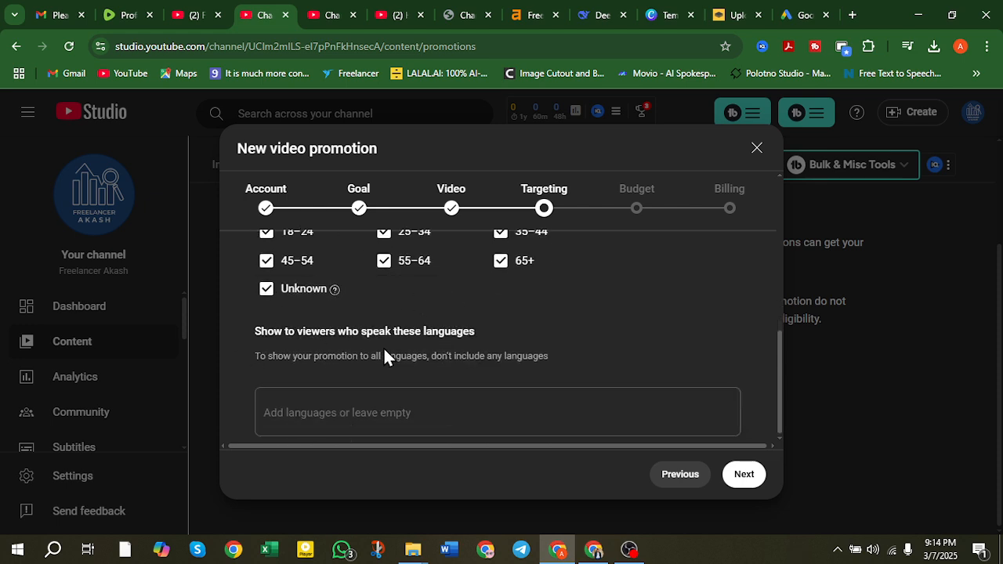
scroll(383, 353, "up", 1)
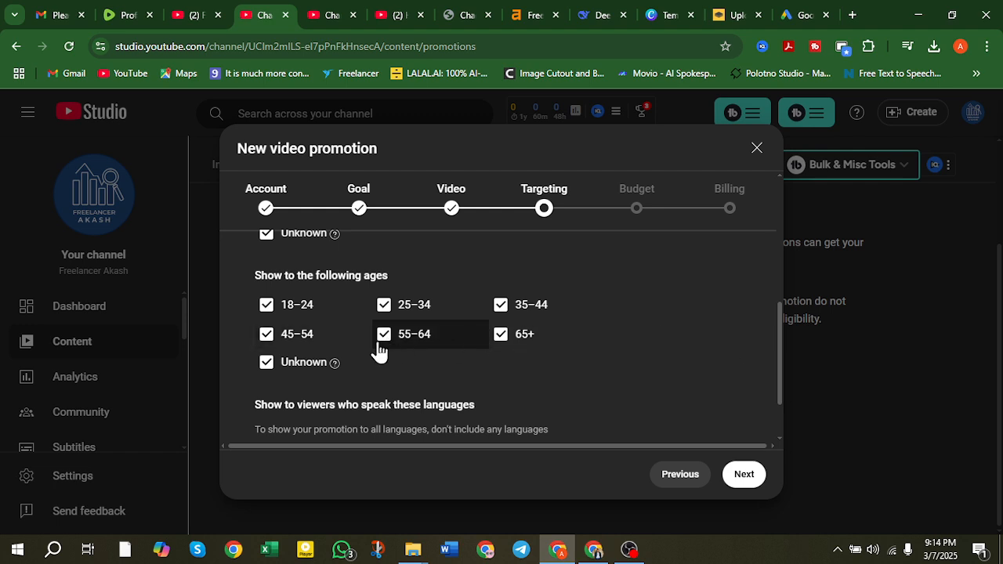
scroll(379, 351, "down", 1)
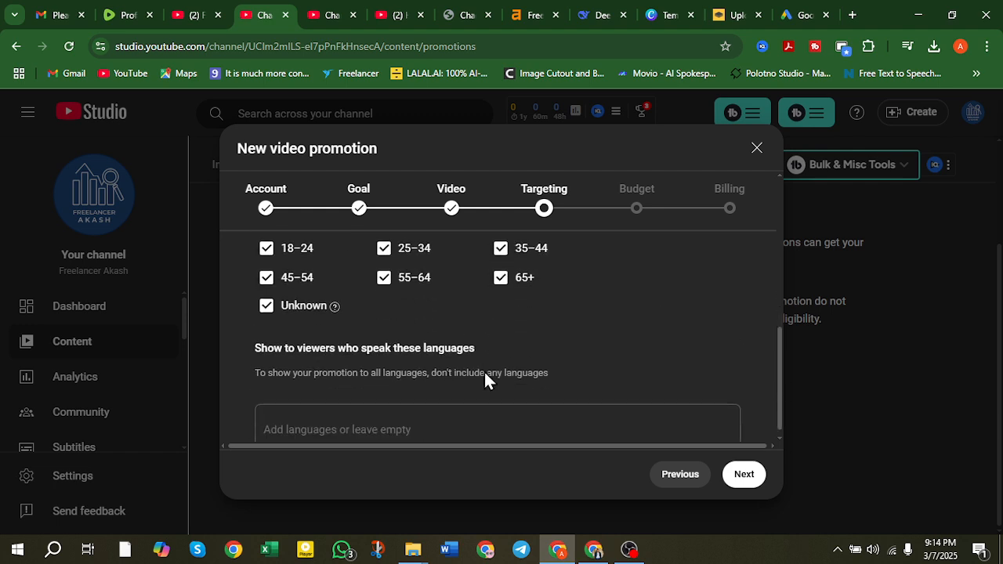
Add English as the target language and continue to the Budget step.
left_click(373, 414)
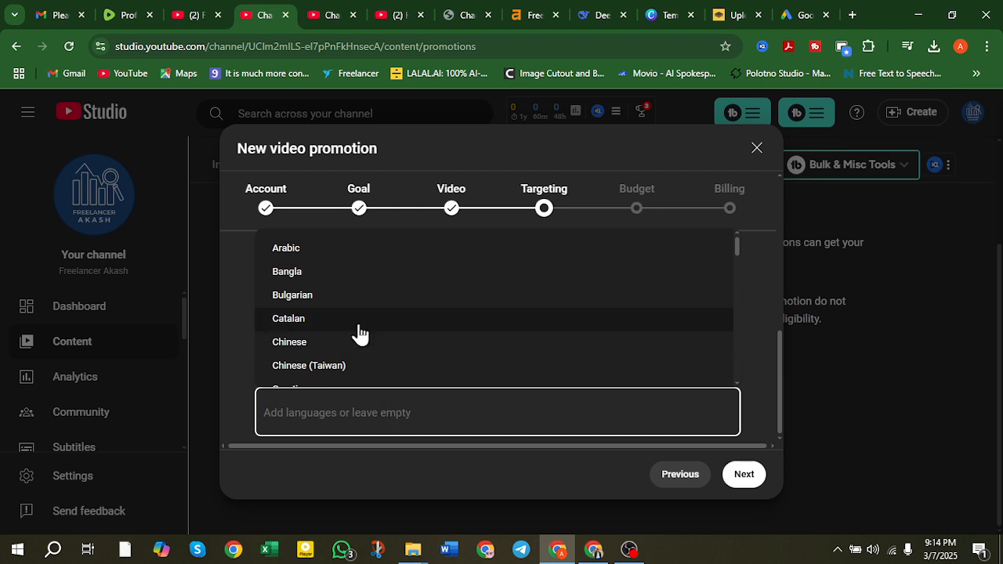
scroll(359, 333, "down", 3)
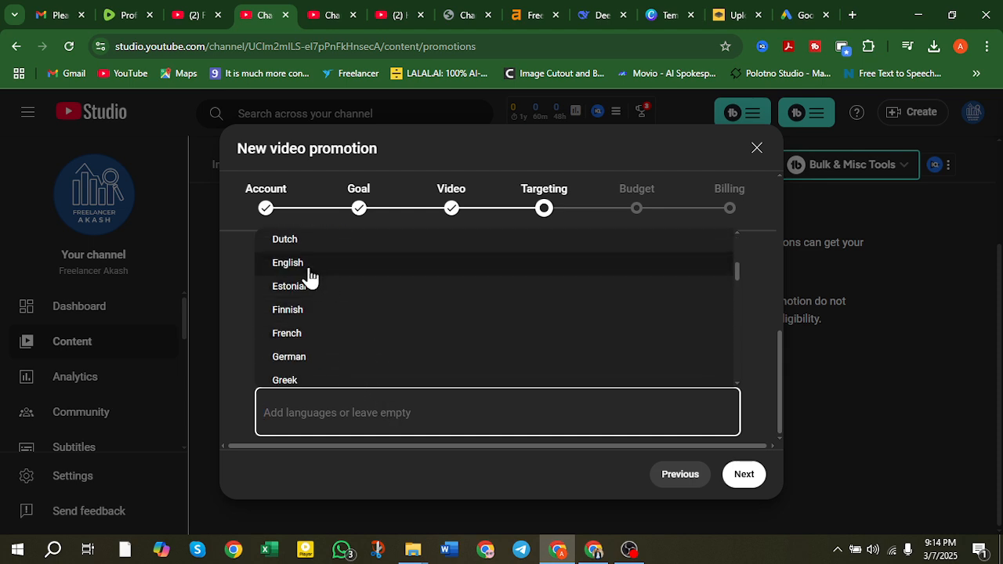
left_click(311, 267)
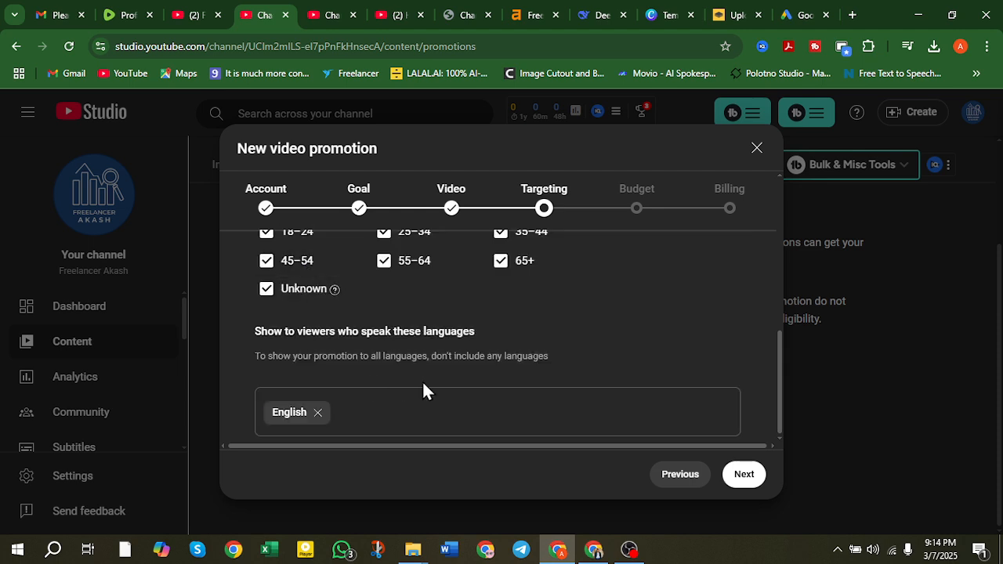
left_click(745, 474)
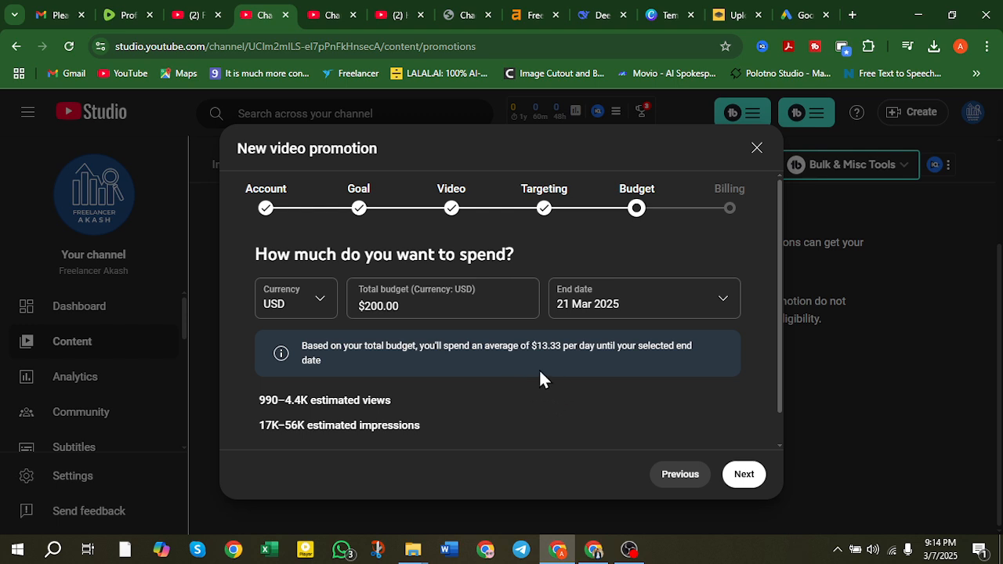
Change the total budget from 200.00 to 100 and set the end date to 31 March 2025.
scroll(486, 378, "down", 2)
scroll(432, 363, "up", 2)
left_click_drag(253, 250, 518, 263)
left_click_drag(409, 306, 362, 307)
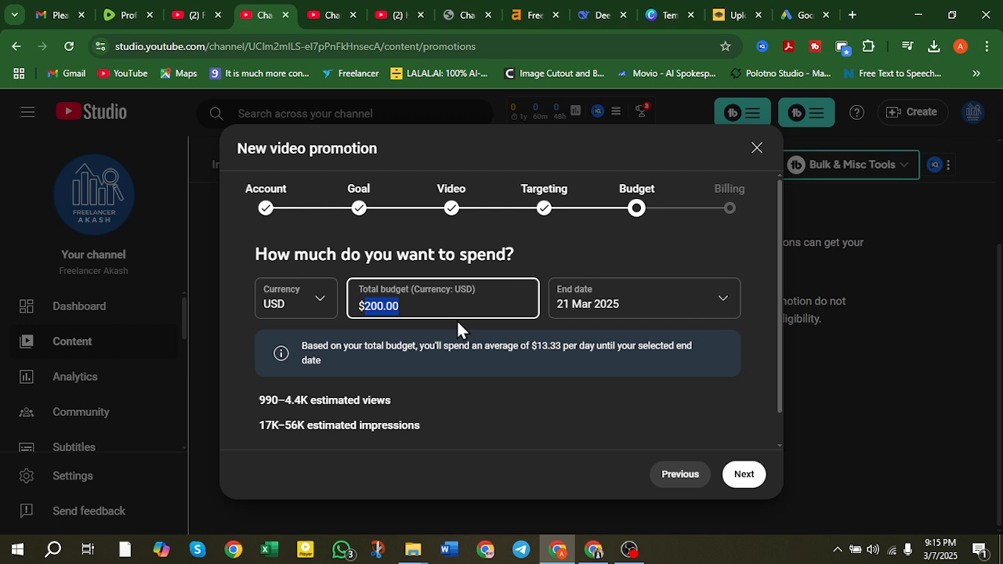
type("1")
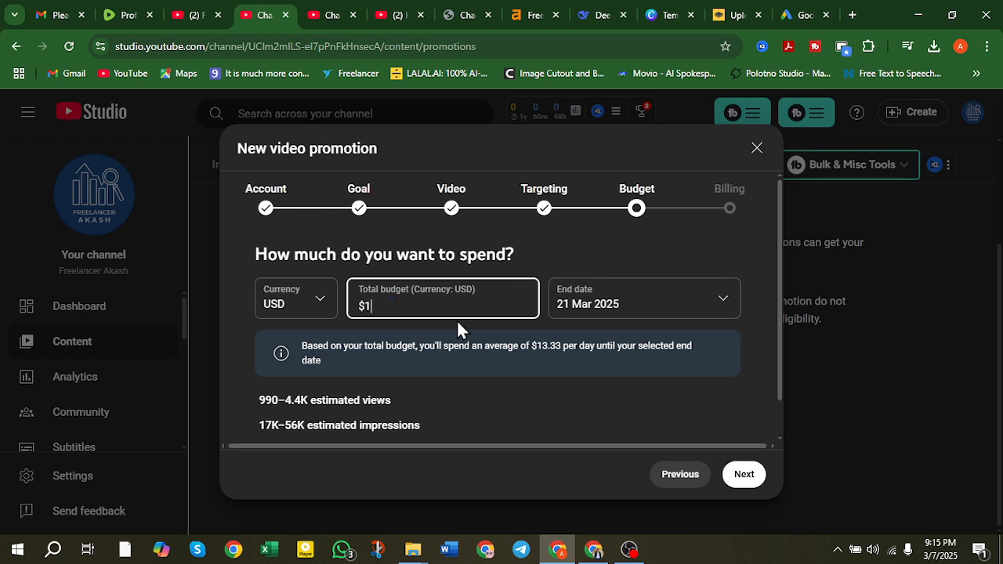
type("00")
left_click(611, 314)
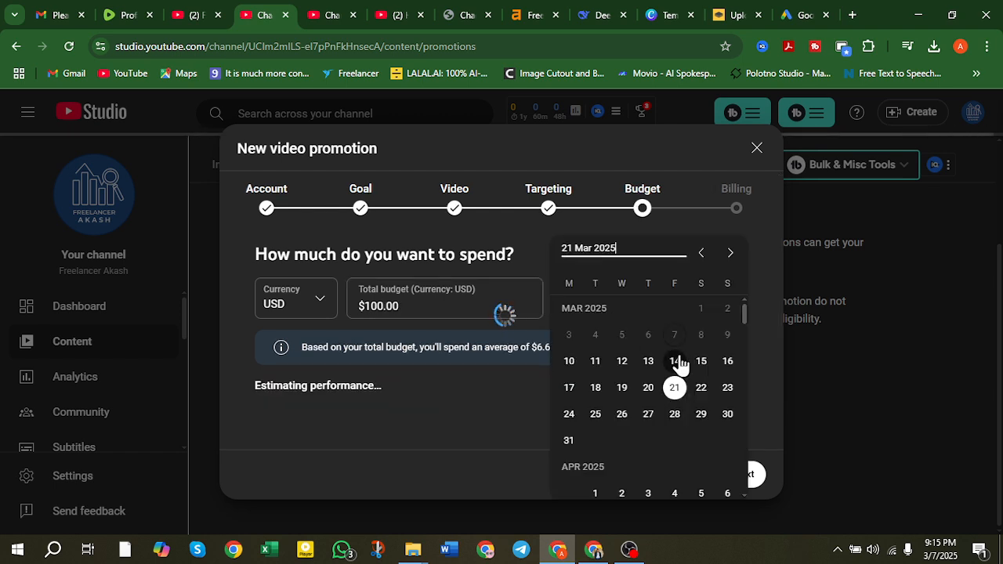
left_click(569, 442)
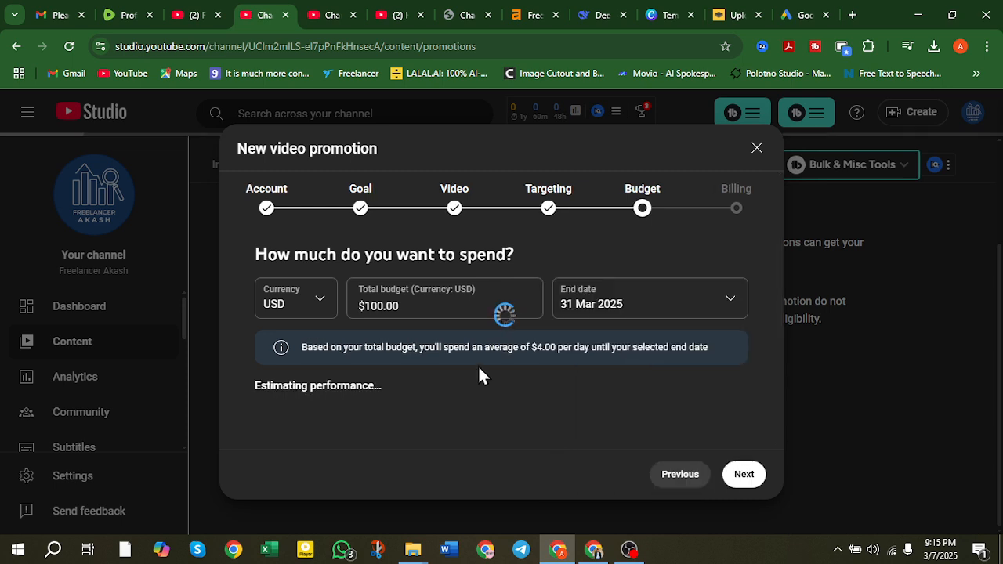
left_click(394, 306)
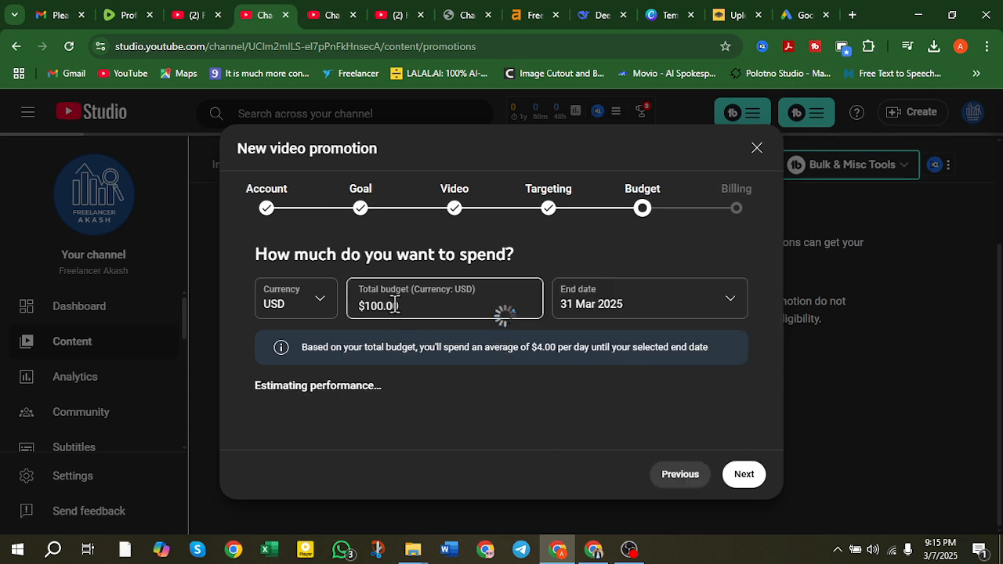
Apply the $100 budget and review the 540–2.5K views and 8.8K–29K impressions estimates.
left_click(300, 394)
scroll(388, 361, "down", 1)
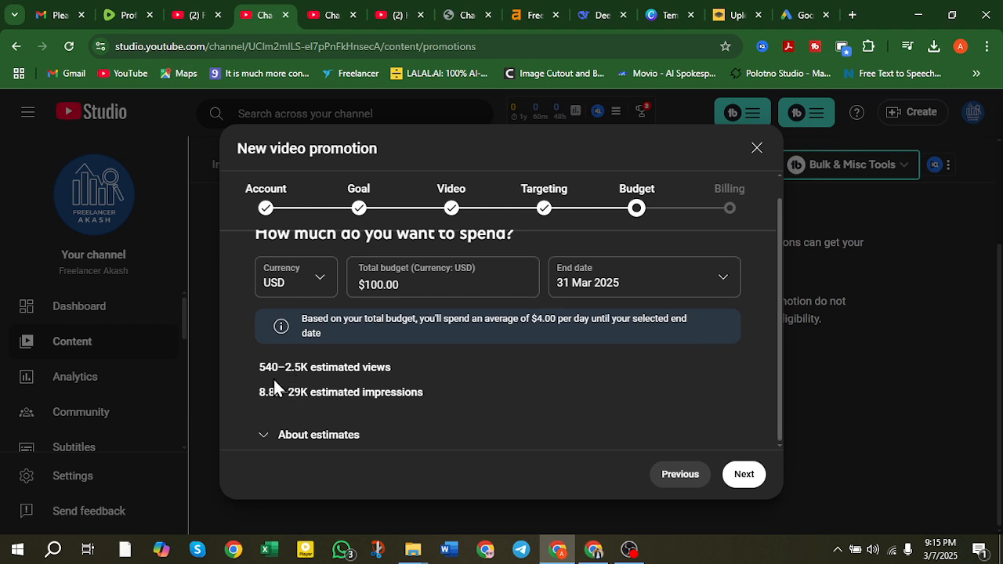
left_click_drag(260, 373, 280, 373)
left_click_drag(284, 370, 305, 368)
left_click_drag(261, 396, 307, 393)
left_click_drag(308, 366, 284, 366)
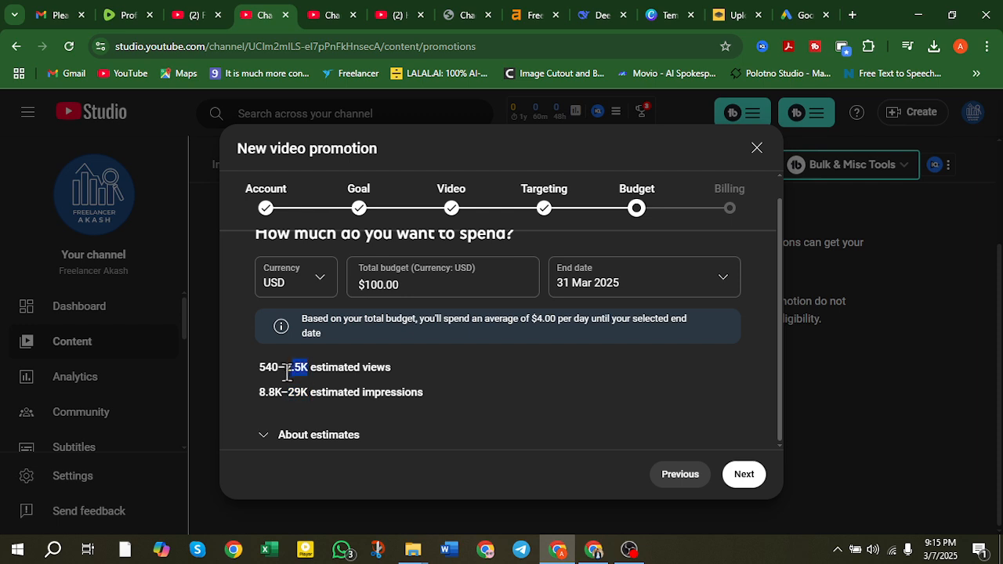
left_click(481, 366)
left_click_drag(304, 322, 330, 336)
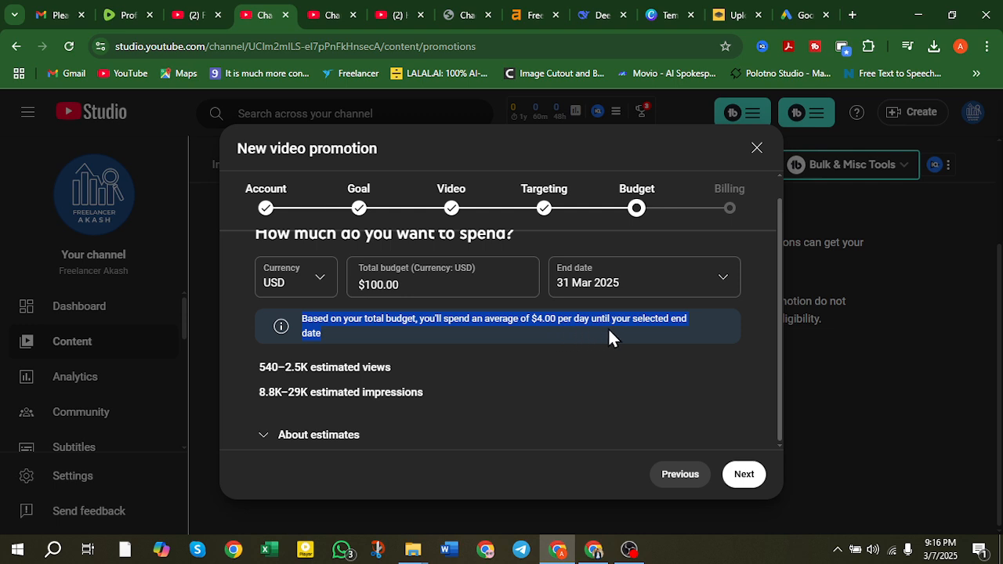
left_click(568, 366)
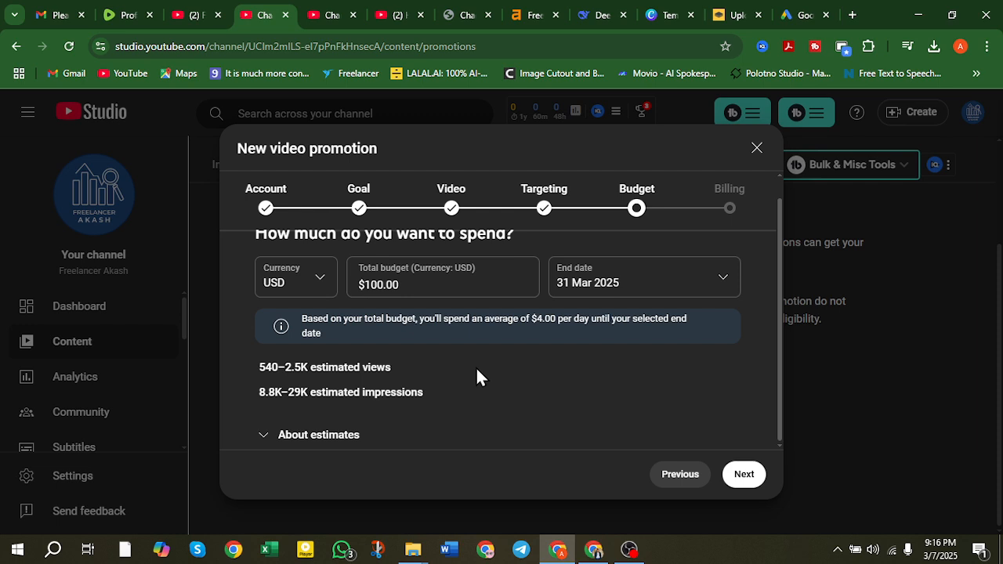
left_click(365, 285)
left_click_drag(364, 284, 486, 291)
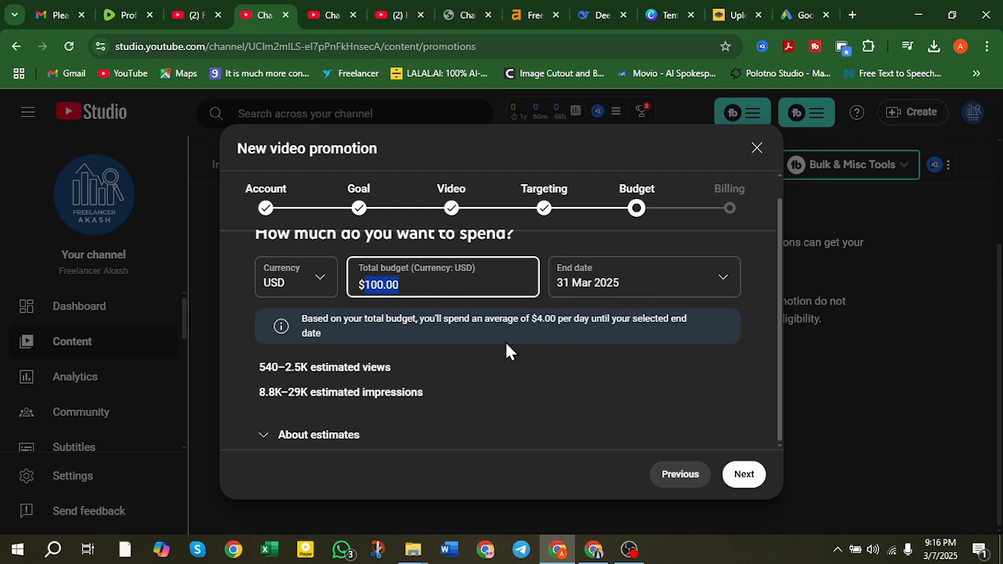
Expand About estimates, then continue to the Billing step.
left_click(262, 433)
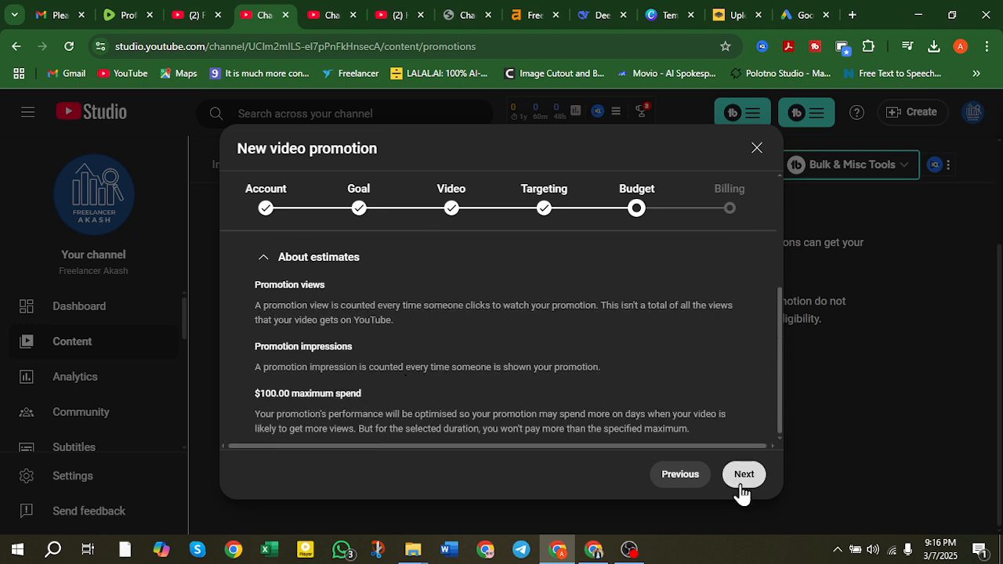
scroll(497, 380, "up", 5)
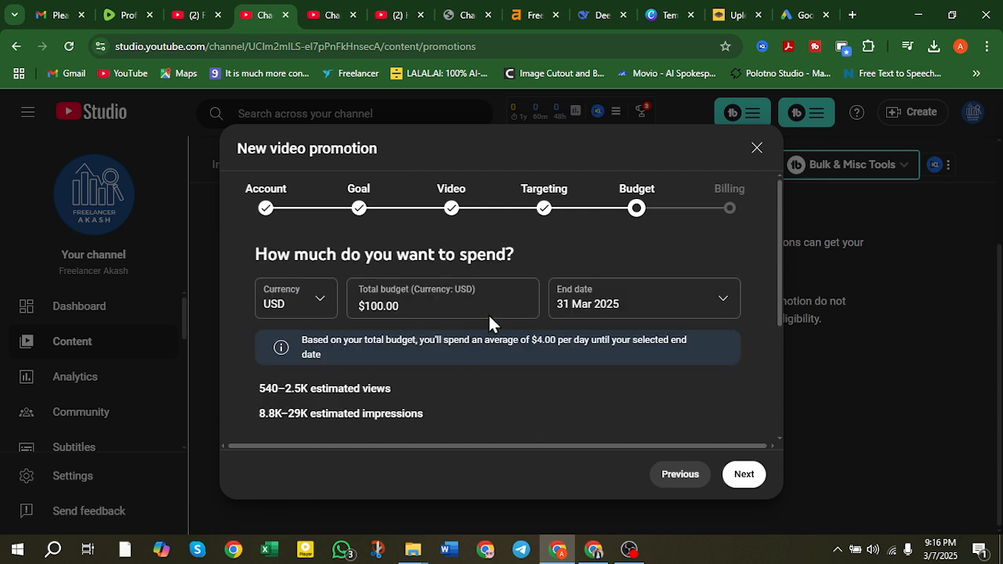
scroll(759, 357, "down", 5)
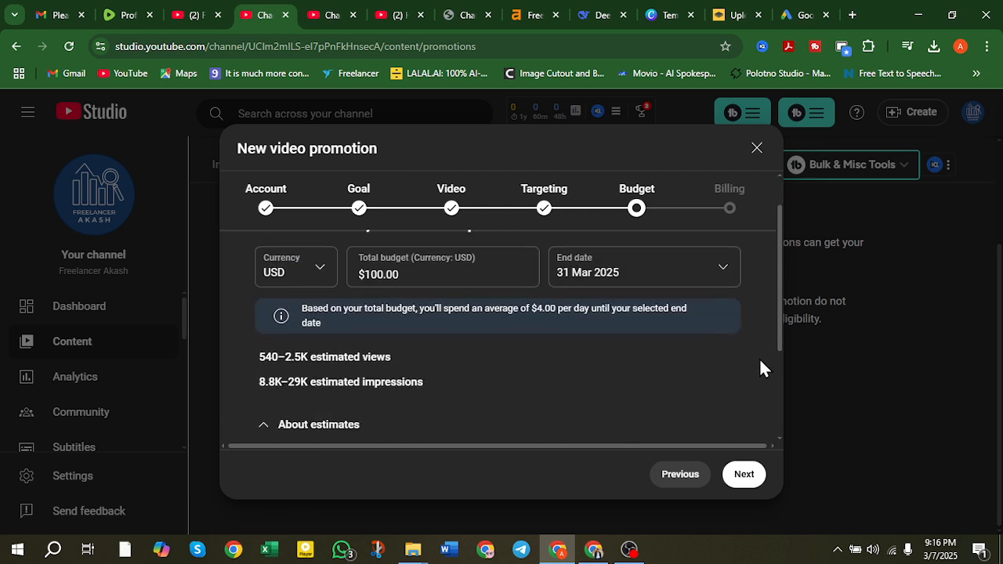
left_click(737, 472)
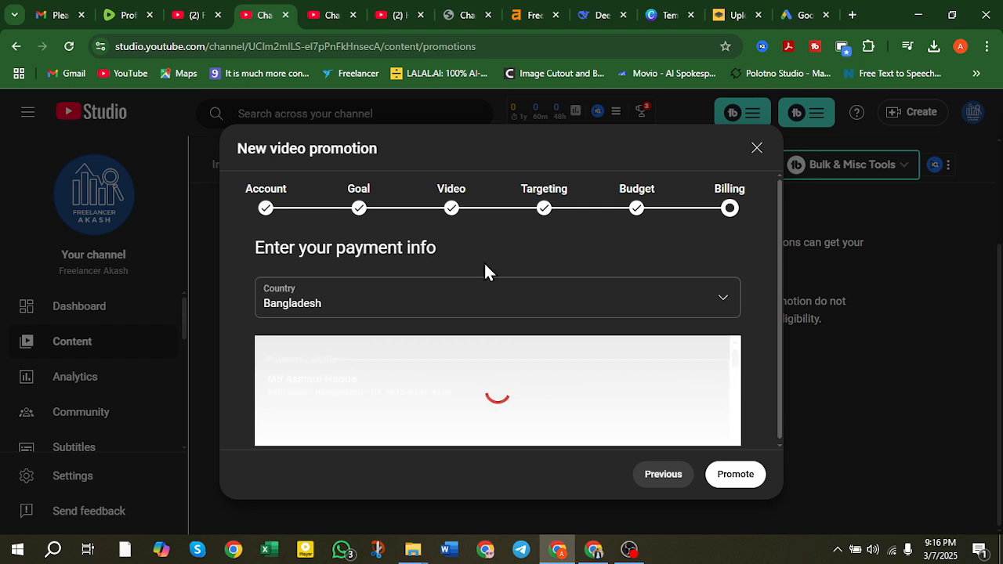
Review the Billing payment info, payments profile, tax and payment sections, then begin adding tax information.
scroll(454, 268, "down", 3)
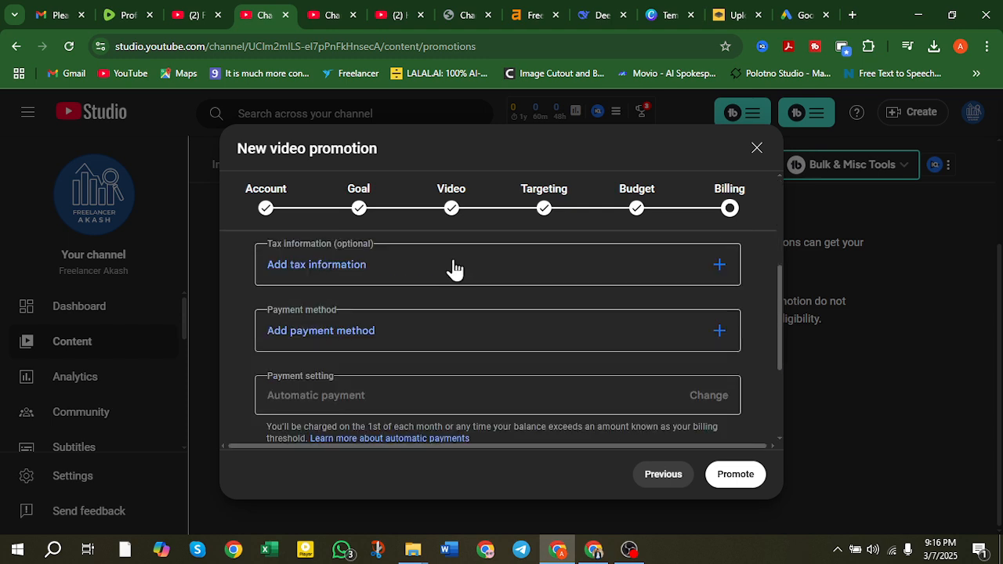
scroll(454, 269, "up", 2)
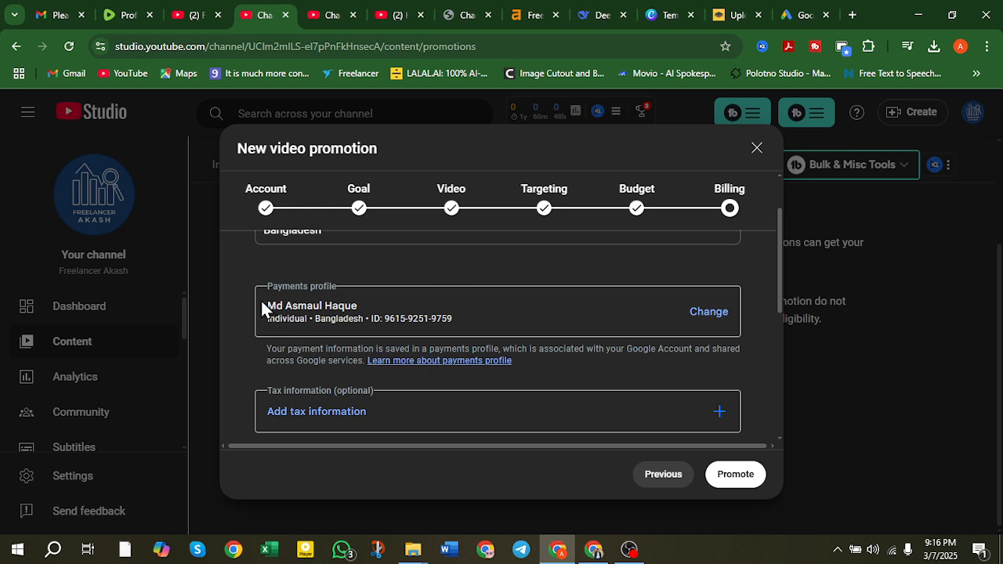
left_click_drag(266, 307, 355, 314)
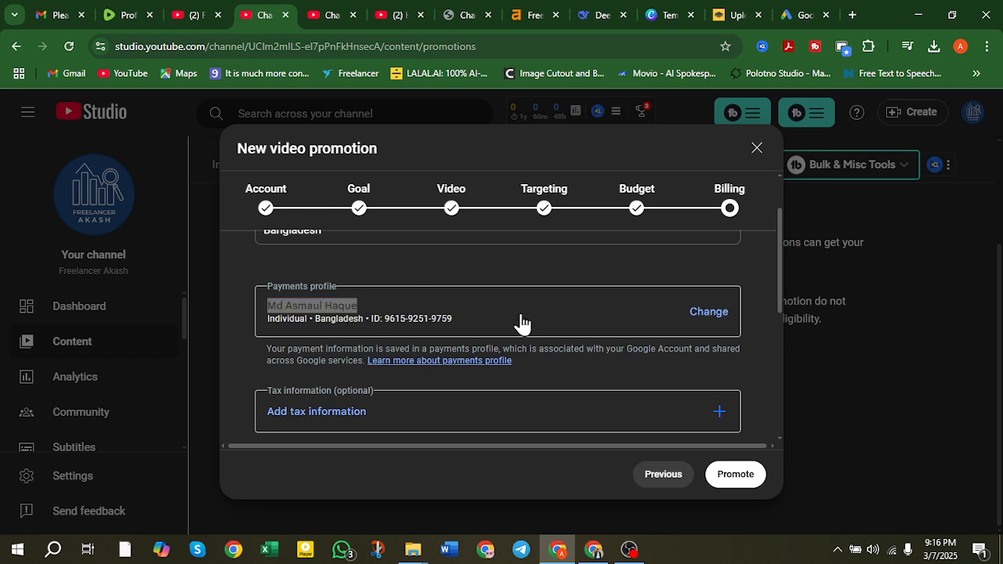
scroll(482, 331, "up", 1)
scroll(481, 329, "down", 5)
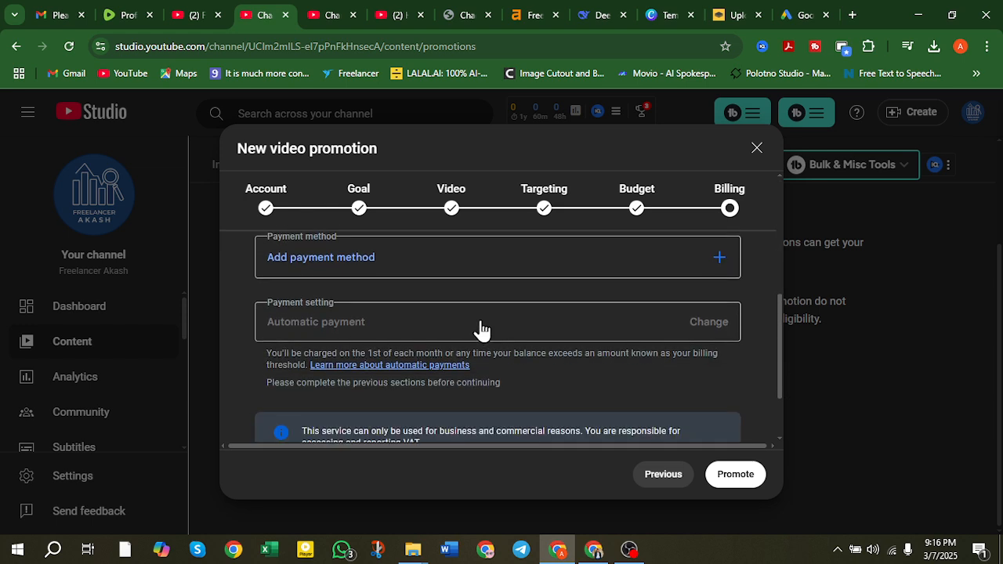
scroll(385, 337, "up", 3)
scroll(384, 329, "up", 2)
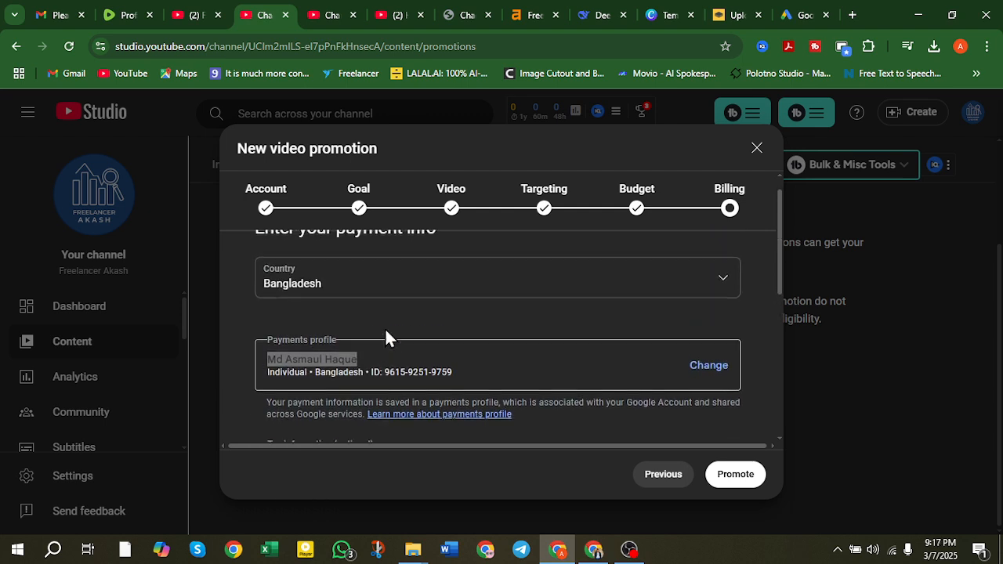
scroll(385, 336, "down", 2)
scroll(368, 342, "down", 1)
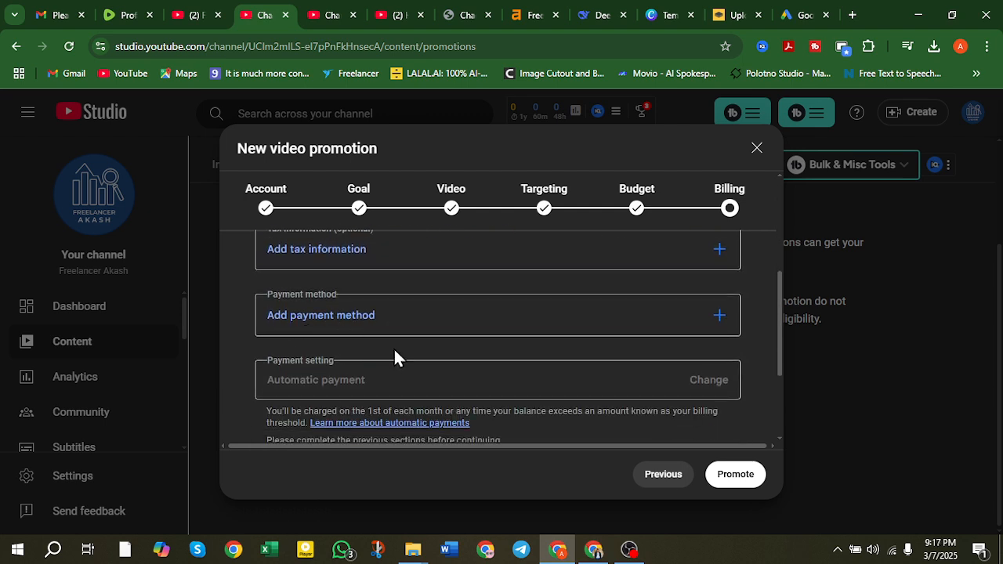
scroll(407, 352, "up", 1)
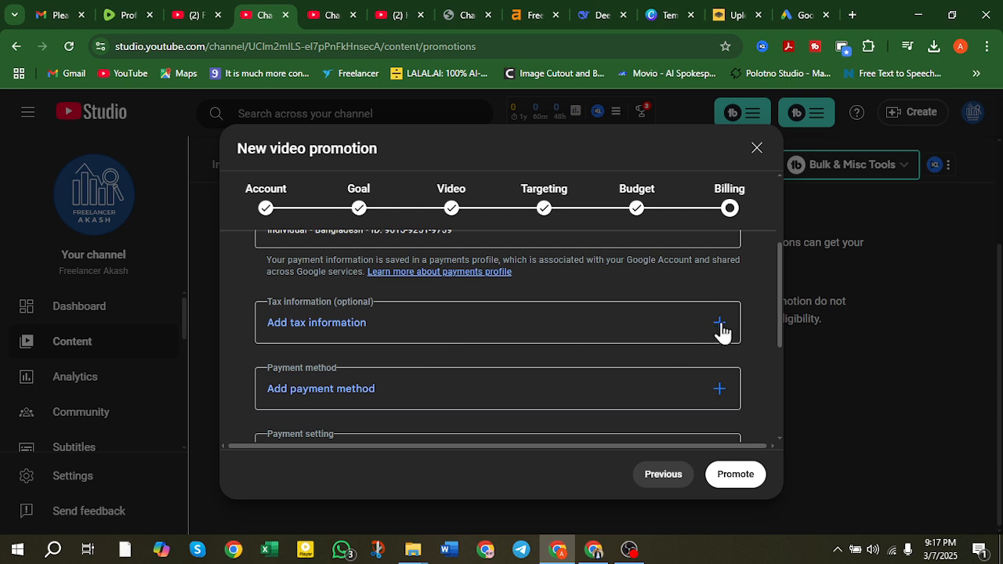
left_click(720, 320)
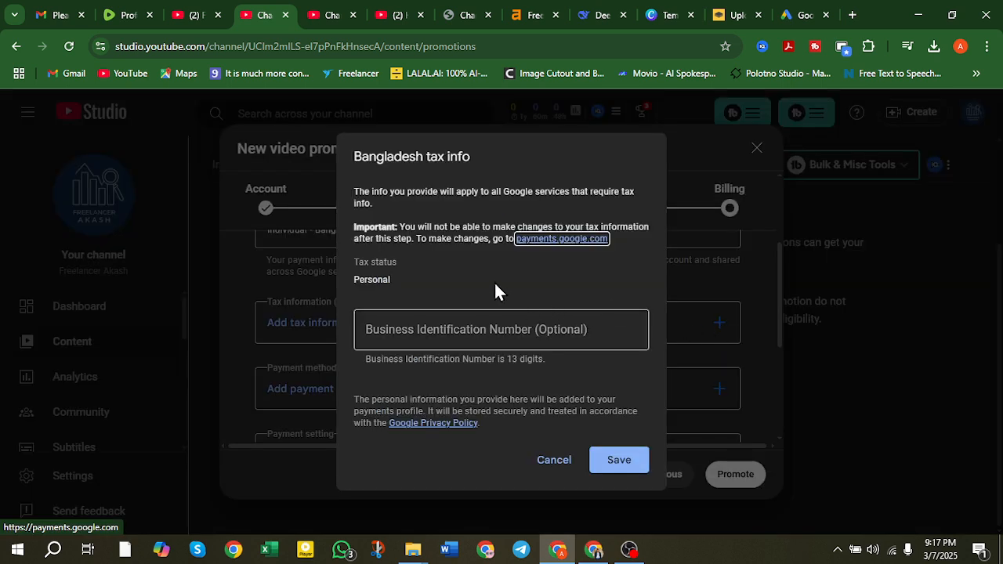
double_click(451, 158)
mouse_move(451, 157)
left_mouse_down()
mouse_move(424, 155)
mouse_move(469, 157)
left_mouse_up()
left_click(427, 156)
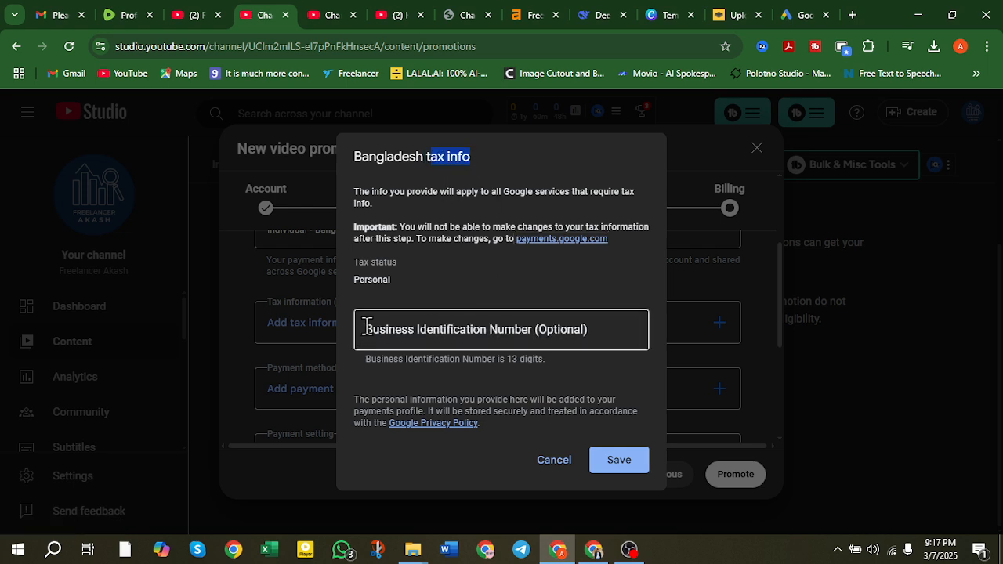
left_click(492, 329)
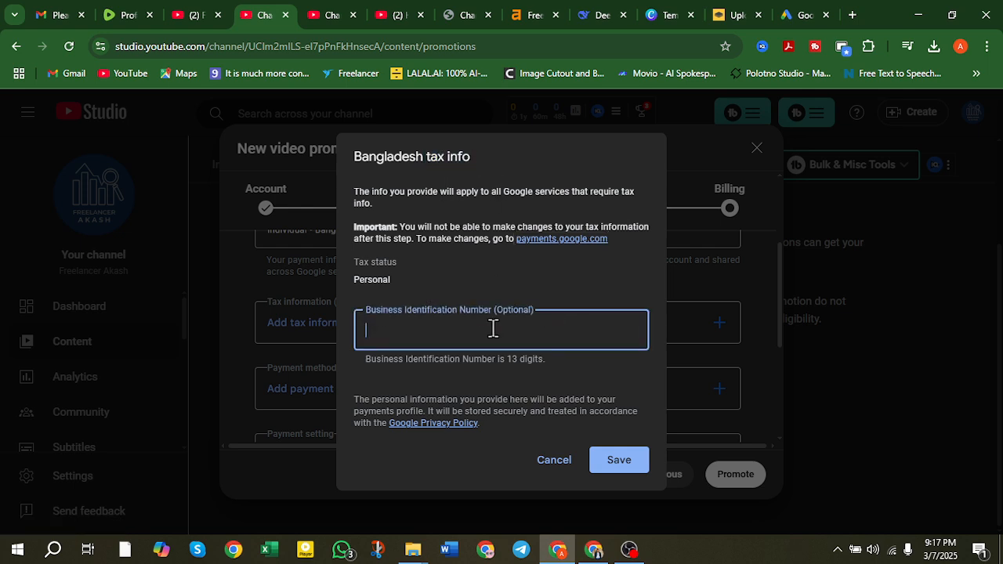
left_click(561, 461)
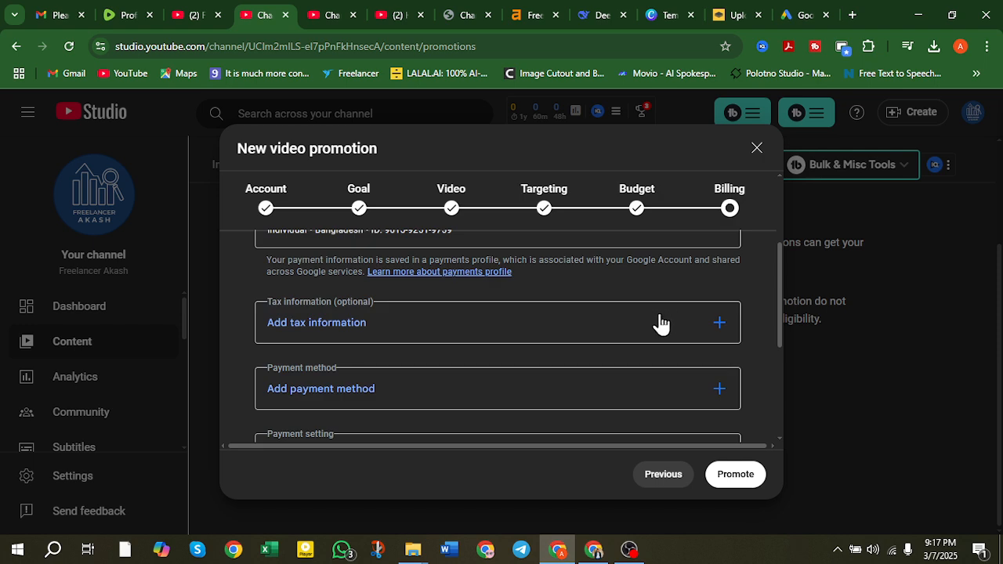
Start a new Organization payments profile, try its organization and legal name fields, then abandon it.
scroll(599, 364, "up", 1)
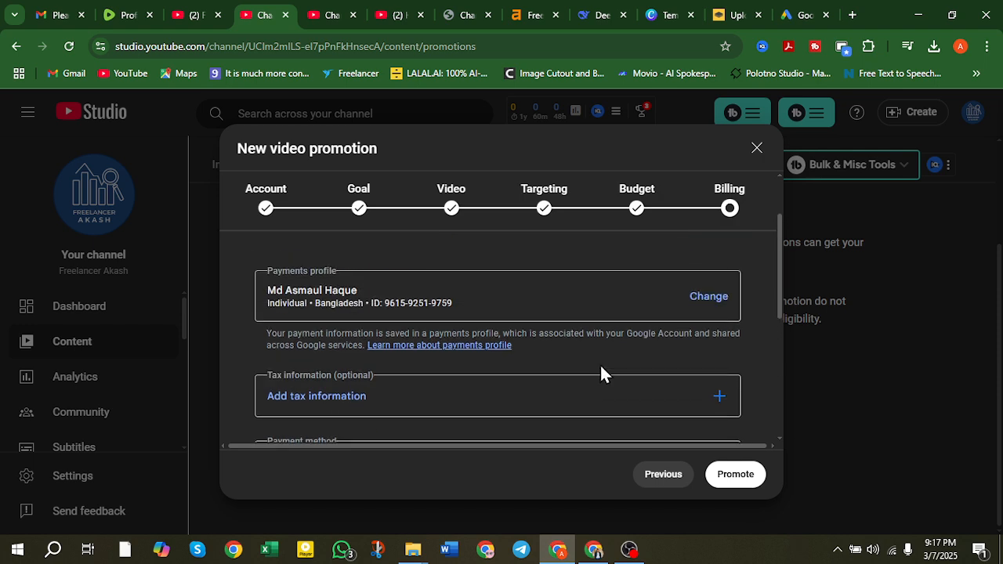
left_click(718, 305)
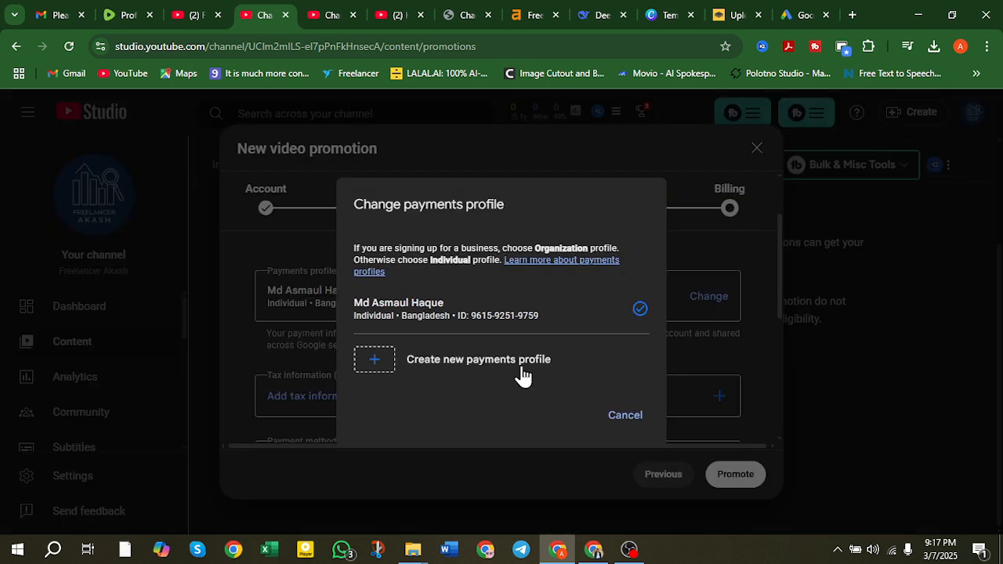
left_click(445, 368)
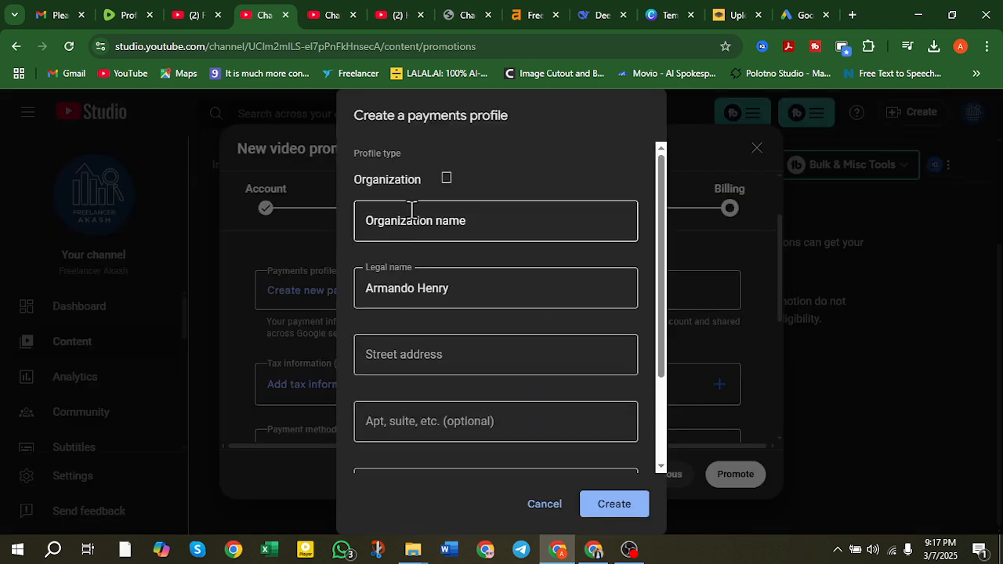
left_click(461, 225)
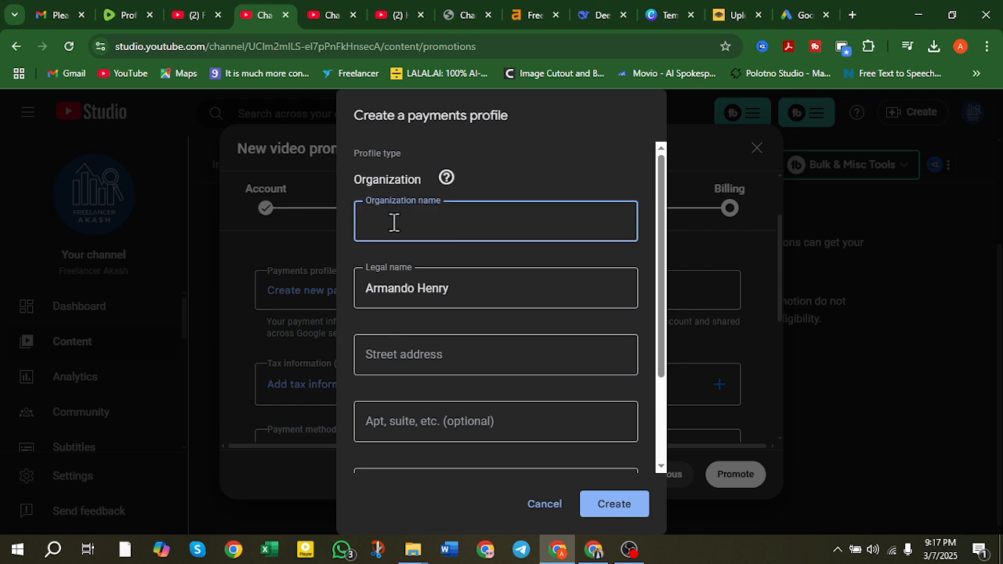
left_click(415, 287)
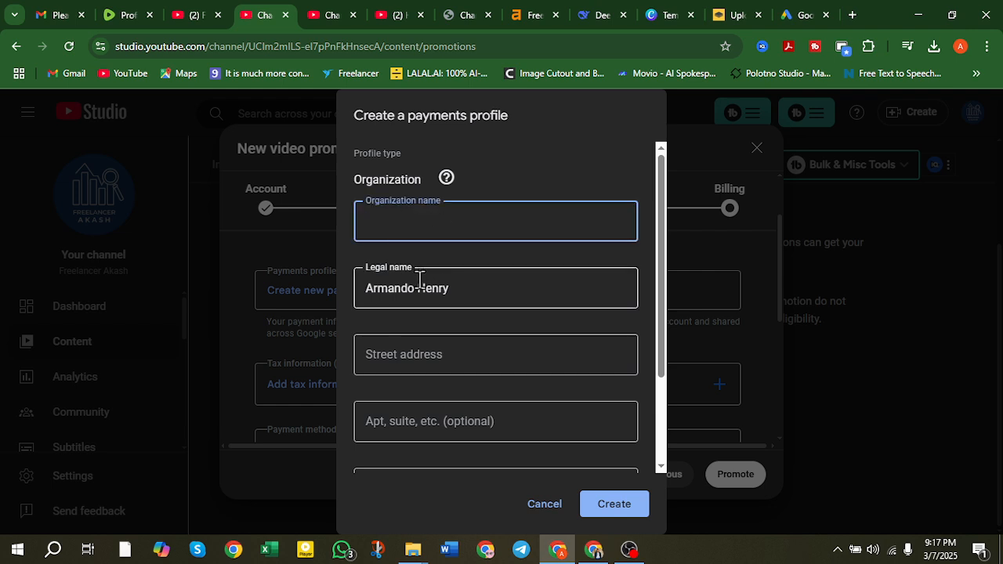
scroll(423, 282, "down", 2)
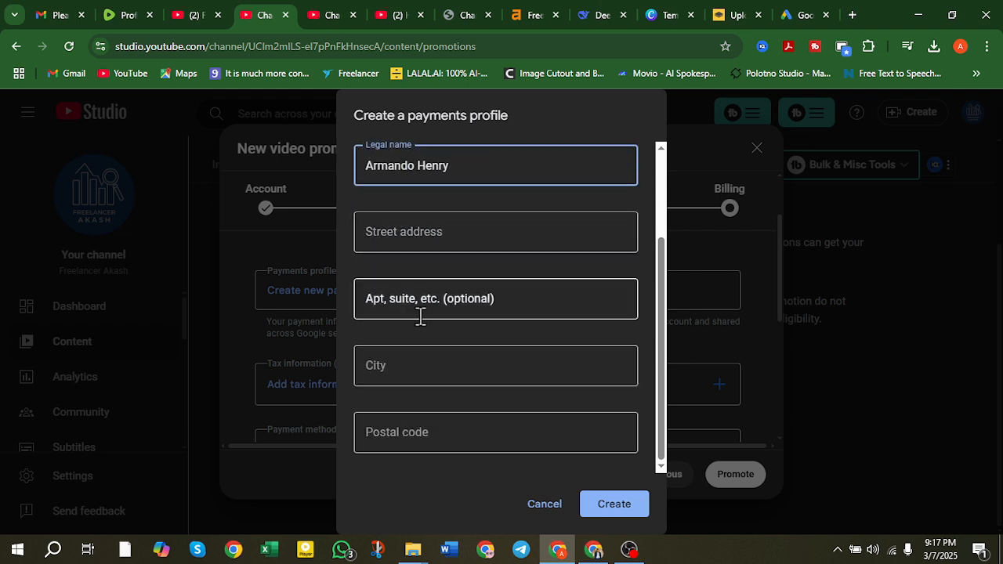
scroll(470, 411, "up", 2)
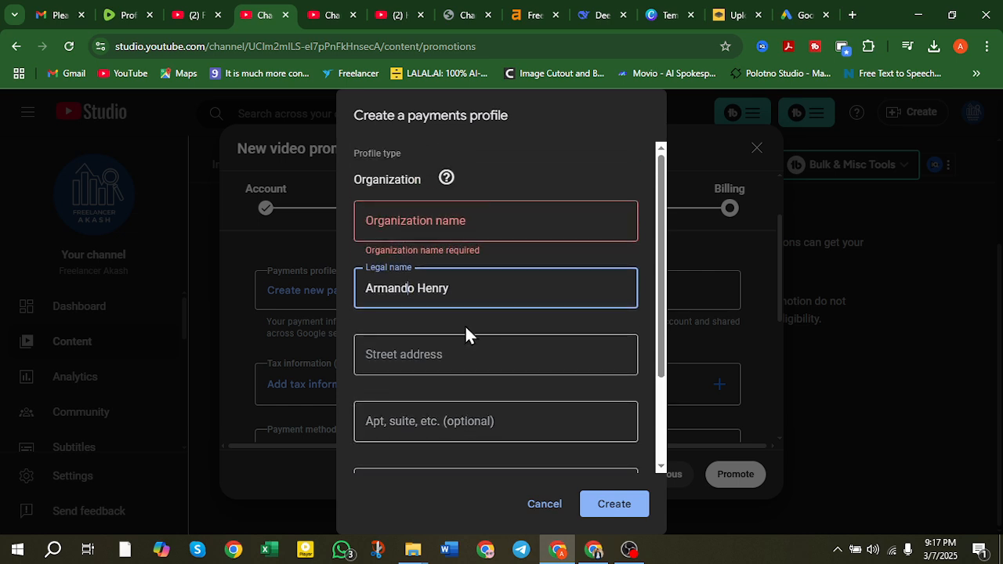
left_click(545, 504)
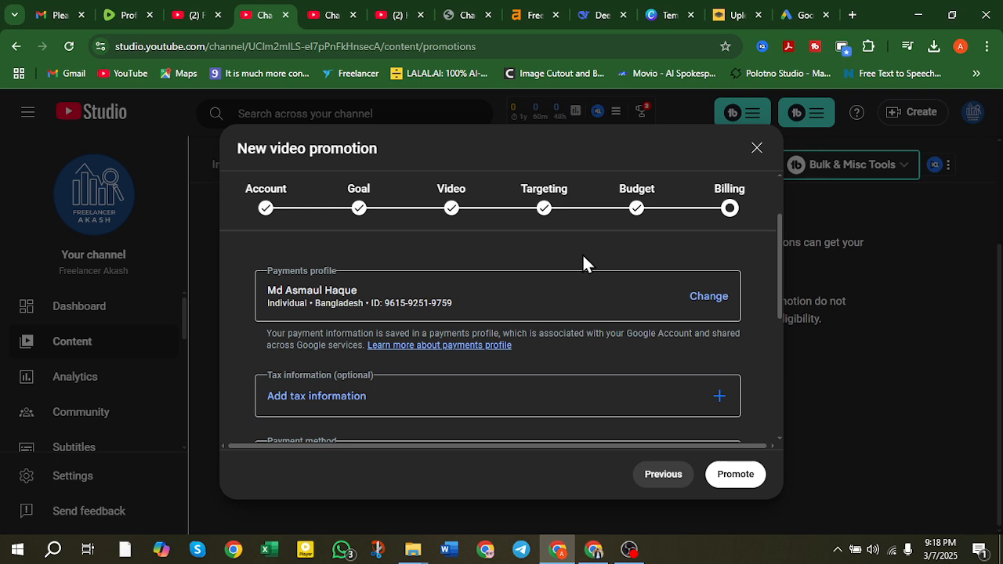
Cancel the Create a payments profile dialog, leaving the promotion unsubmitted without clicking Promote.
left_click(629, 549)
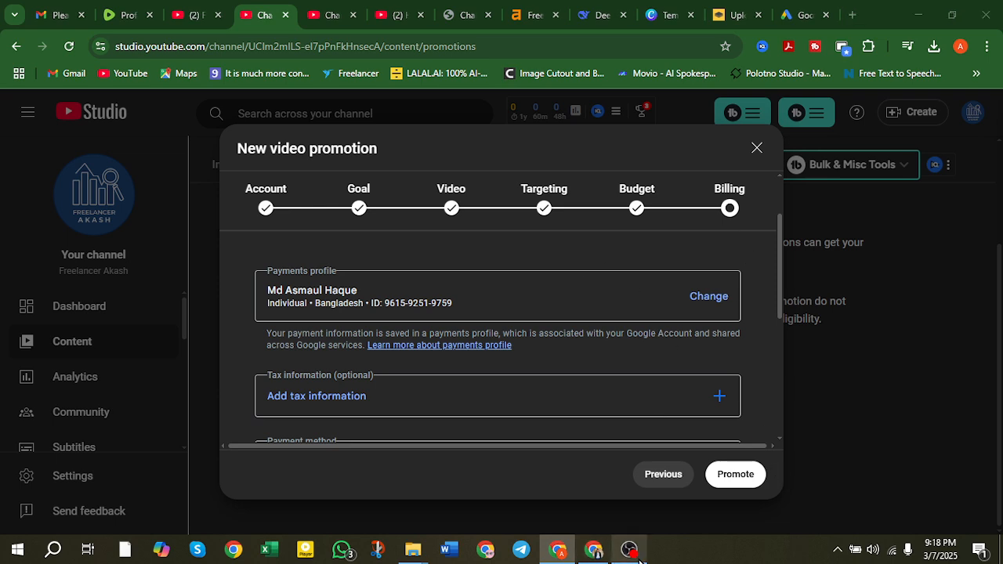